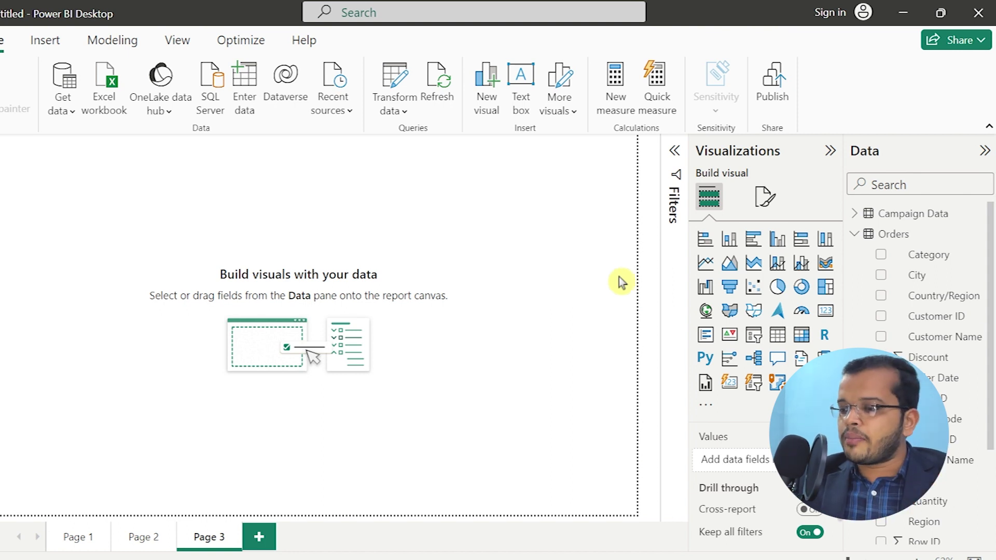
- Add a card visual to Page 3, move it inward from the page's upper-left corner and enlarge it
left_click(824, 310)
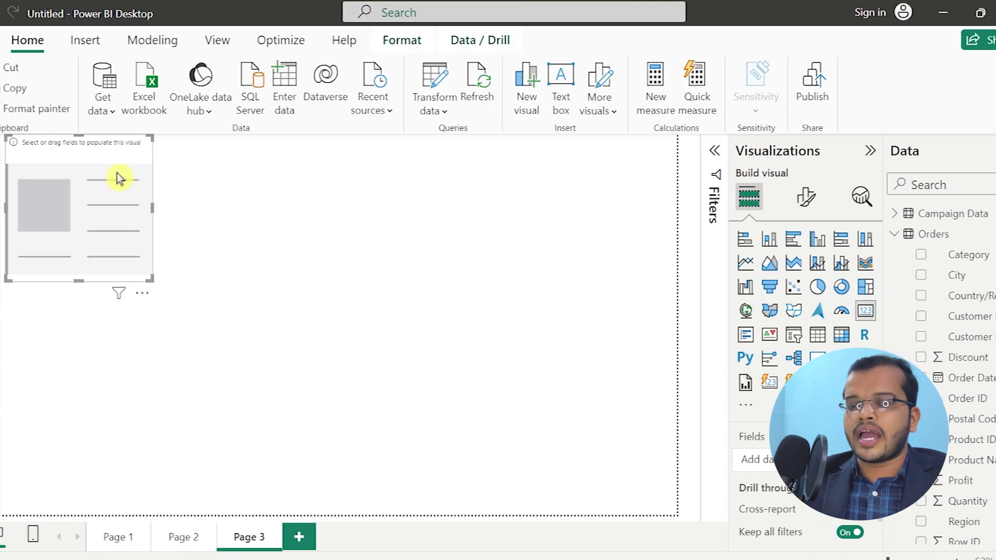
left_click_drag(144, 207, 213, 207)
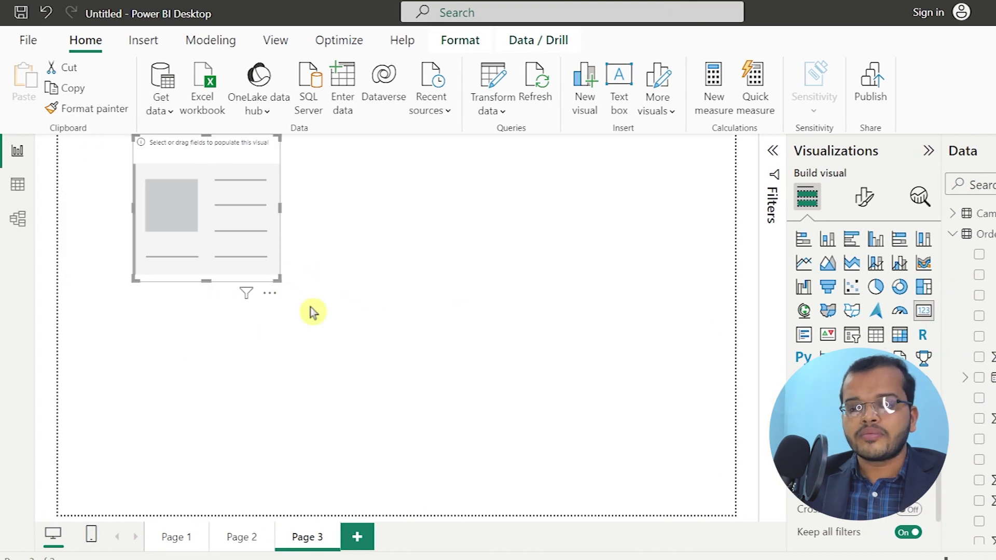
left_click_drag(313, 312, 373, 318)
left_click_drag(327, 262, 327, 280)
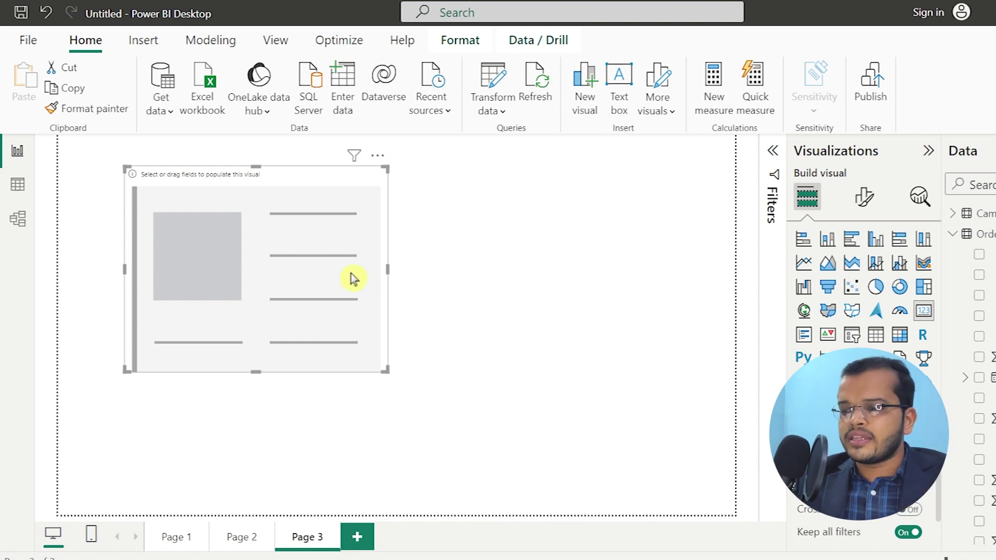
- Add the Orders table's Category field to the card, move the card to the page's upper-left corner and shrink it
left_click_drag(929, 254, 218, 267)
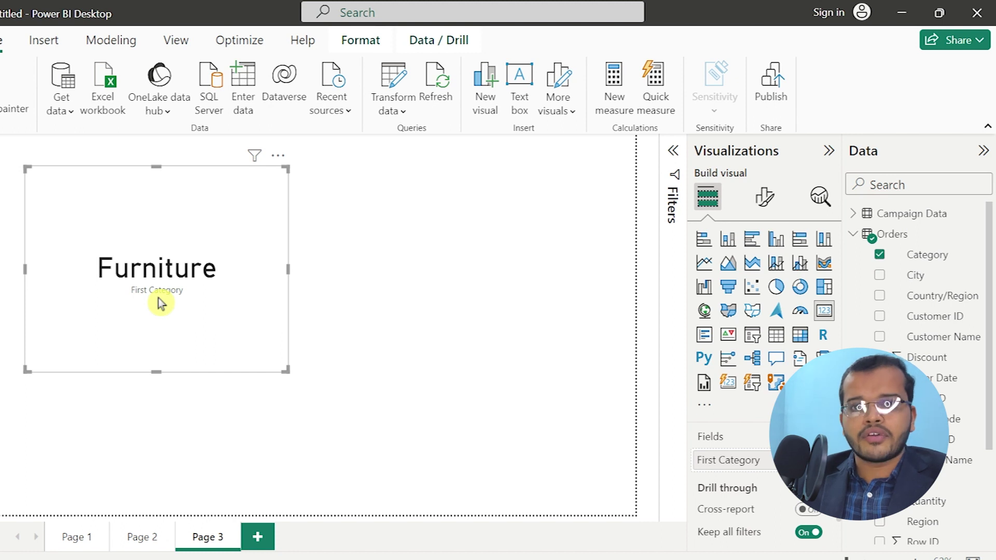
left_click_drag(157, 298, 39, 249)
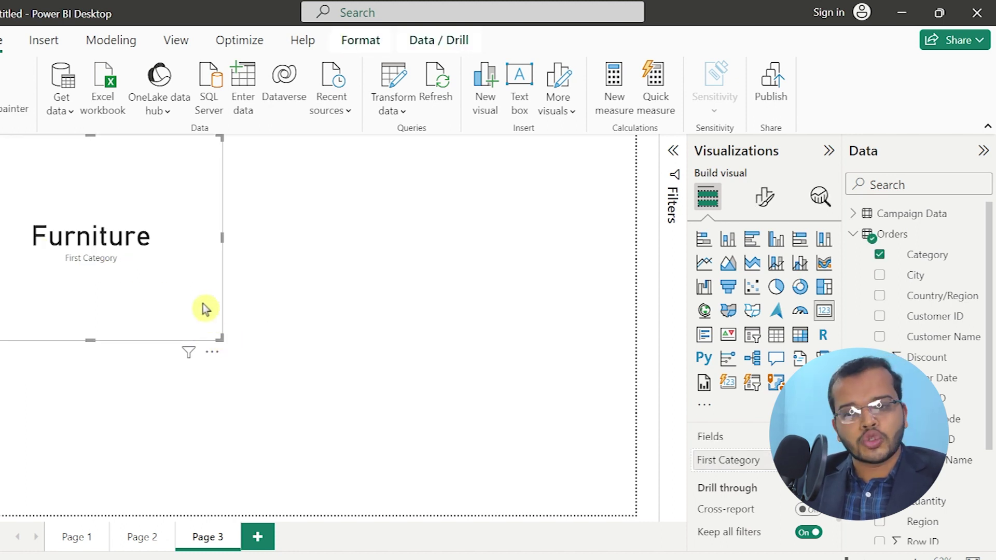
left_click_drag(218, 338, 191, 280)
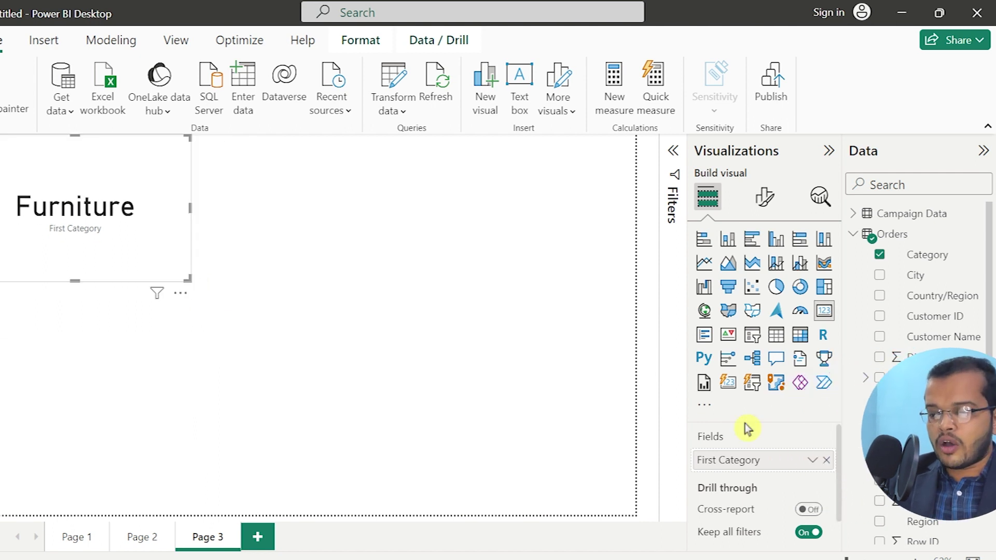
- Summarize the card's Category field first by Last and after that by Count (Distinct)
left_click(812, 461)
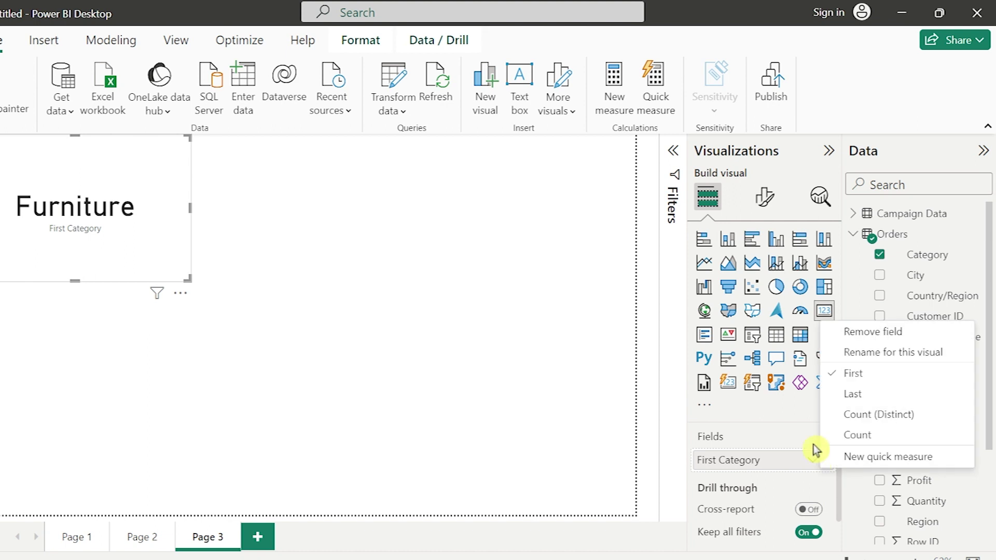
left_click(852, 394)
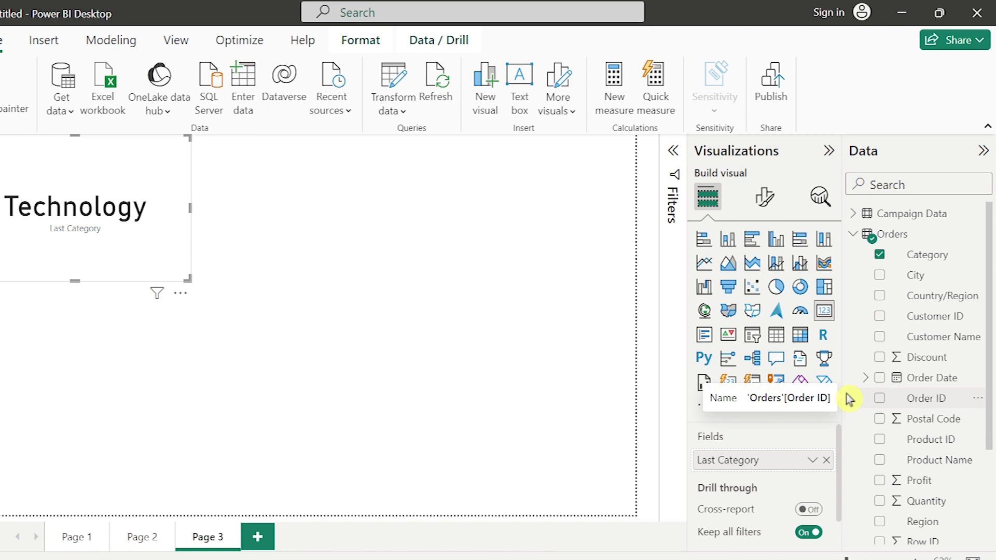
left_click(812, 461)
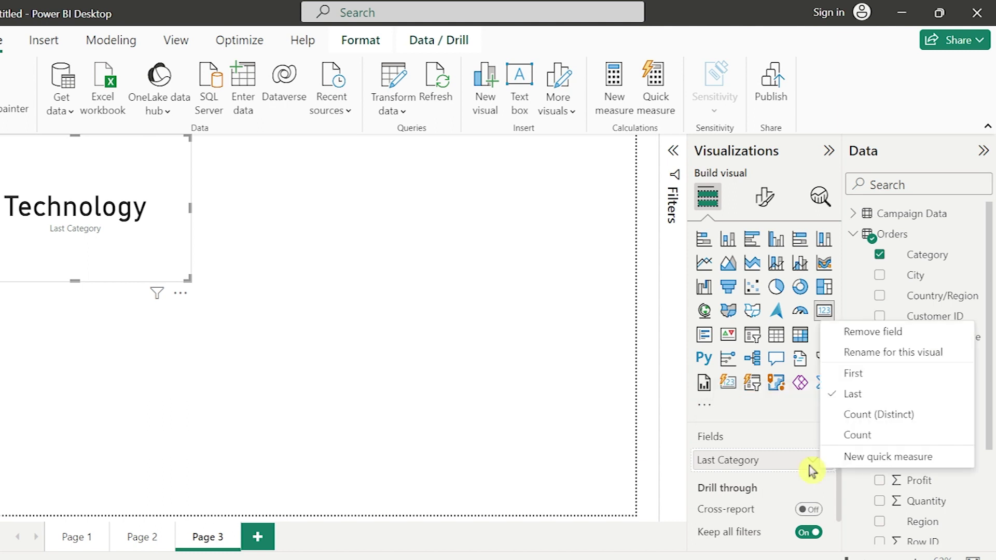
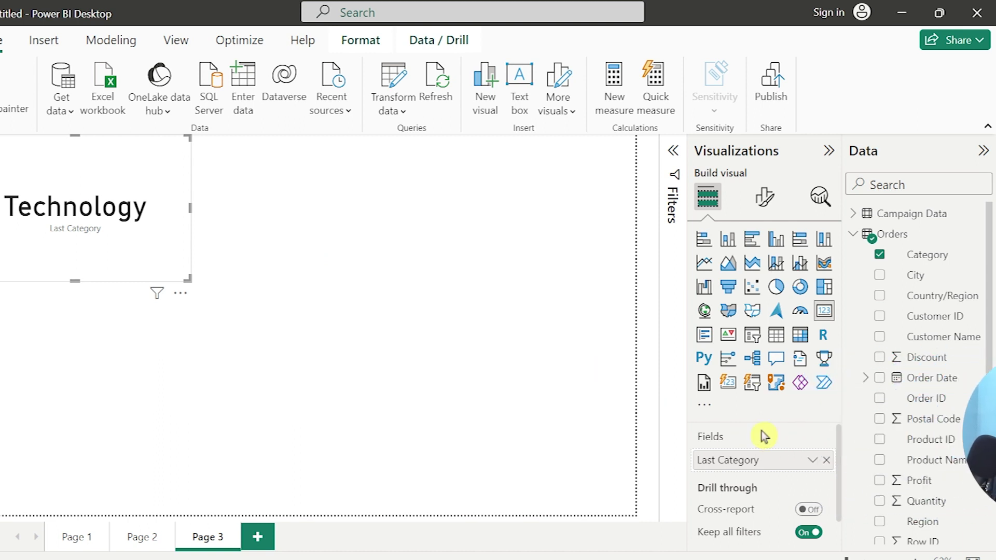
left_click(812, 461)
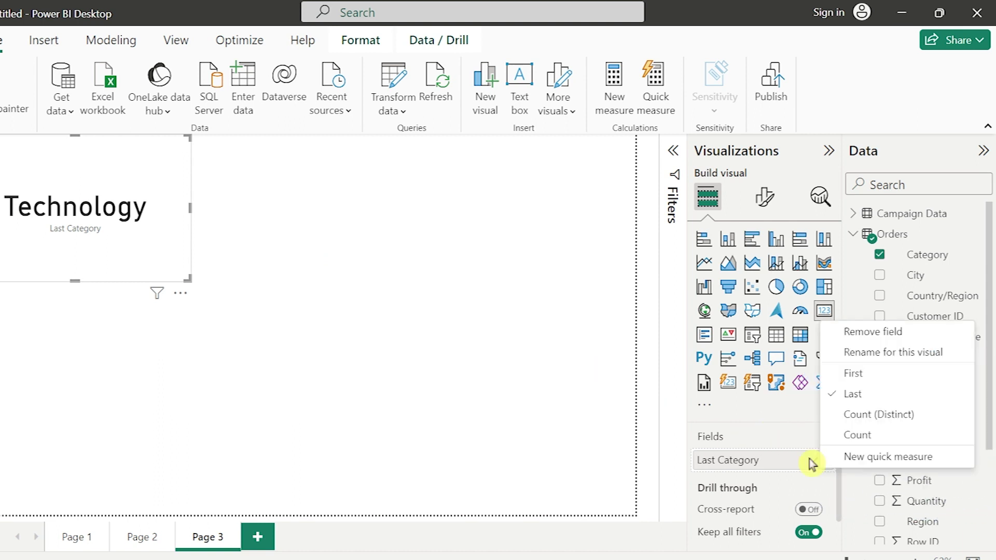
left_click(836, 434)
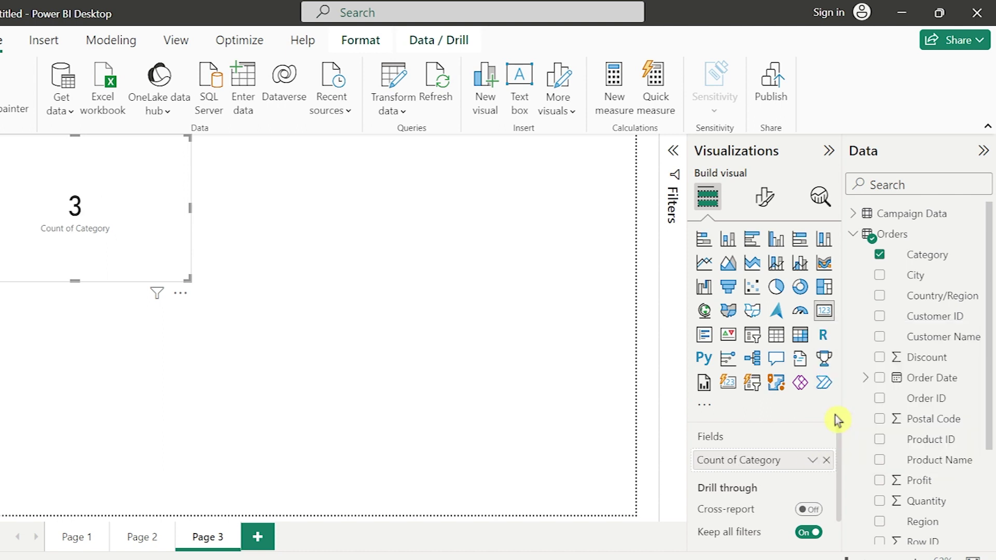
- Summarize the card's Category field by Count and deselect the card
left_click(812, 460)
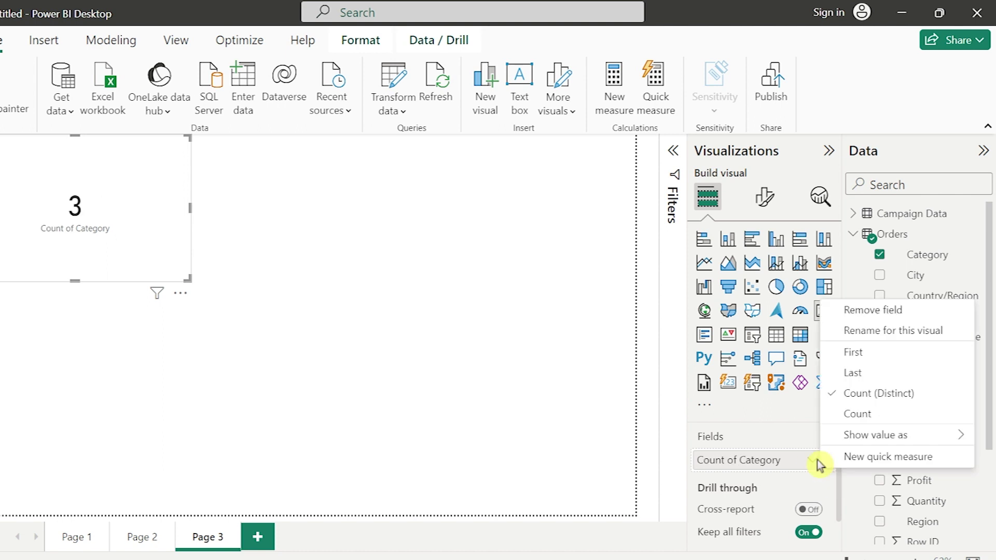
left_click(857, 414)
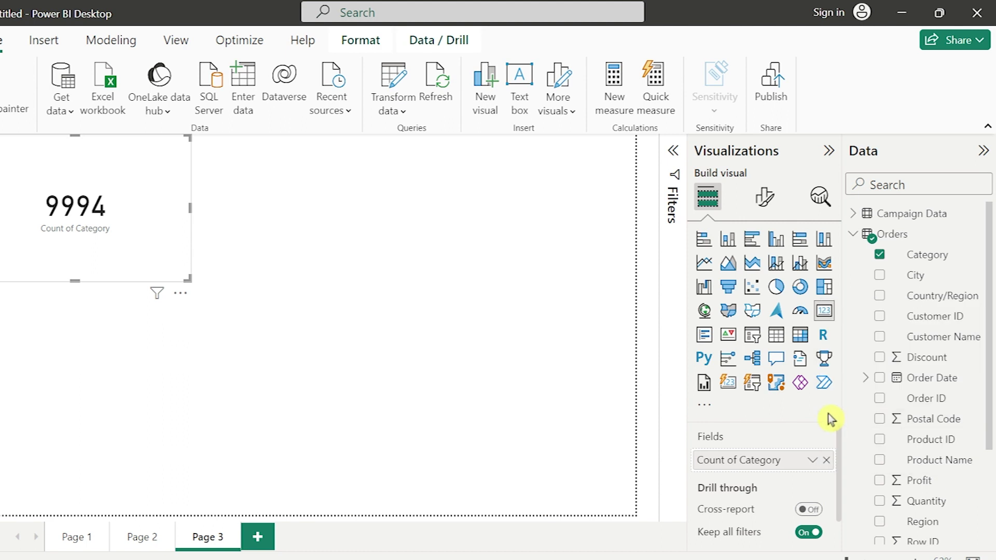
left_click(581, 334)
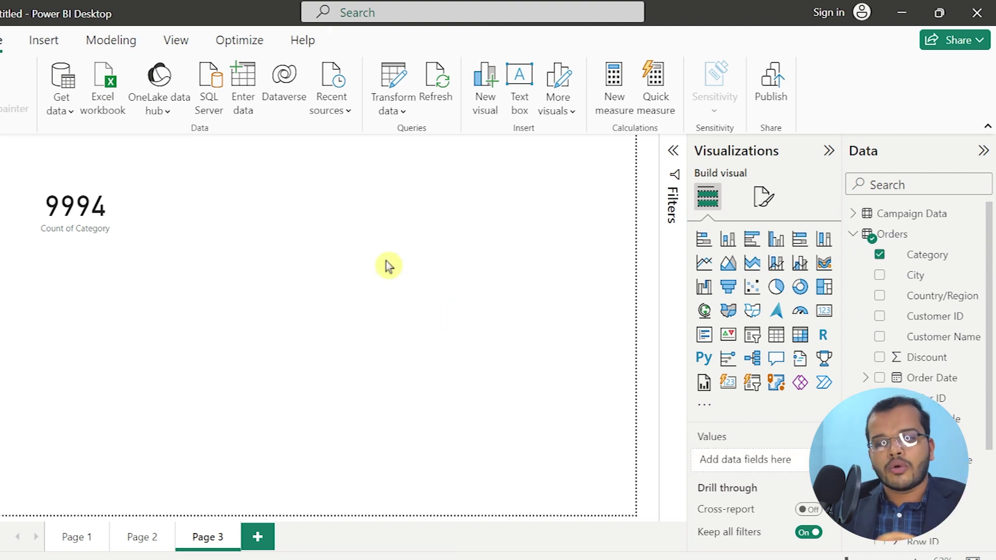
- Add a second card below the Category card, showing the sum of Profit
left_click(827, 320)
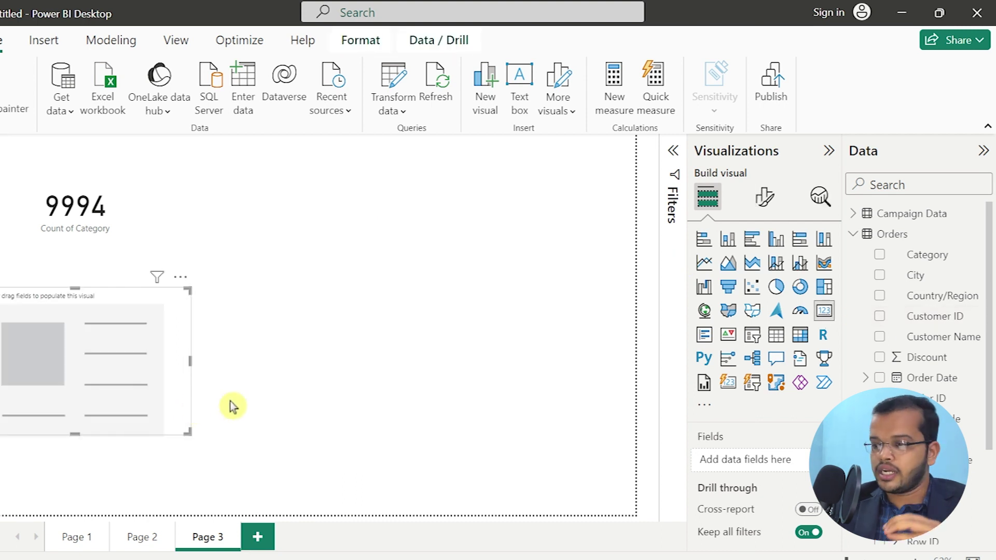
left_click_drag(923, 480, 123, 362)
left_click(204, 389)
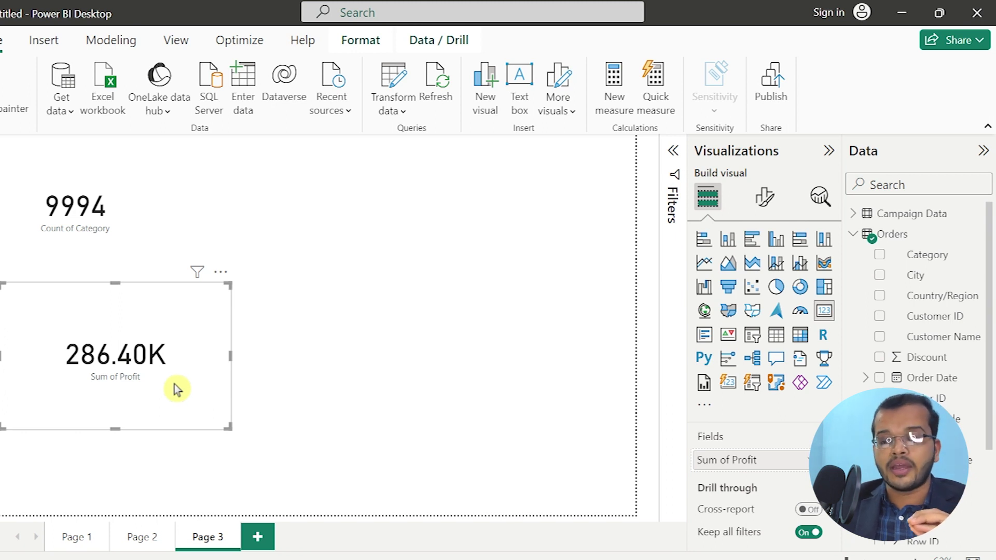
left_click(400, 351)
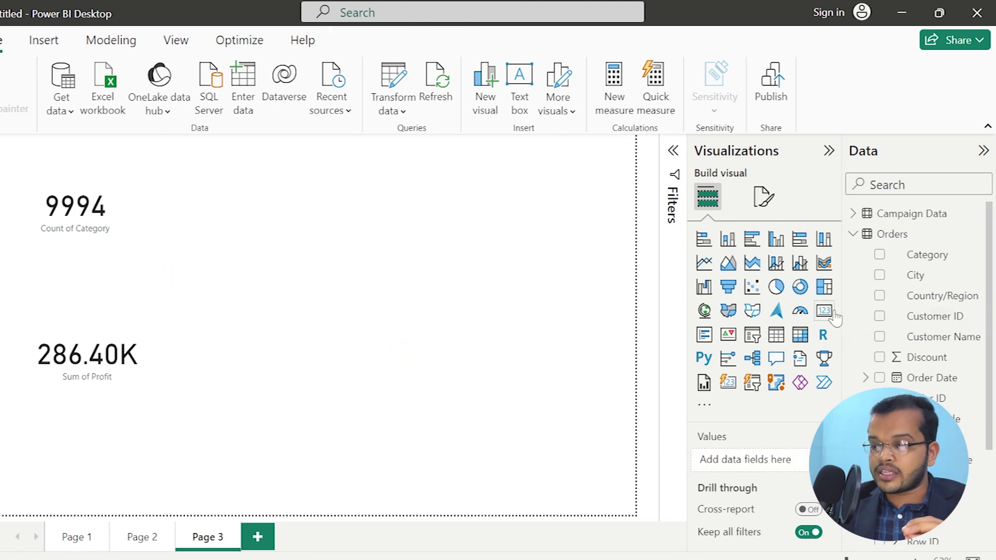
- Add a third card beside the Profit card, resize it and fill it with the Sales field
left_click(824, 310)
left_click_drag(173, 472, 456, 300)
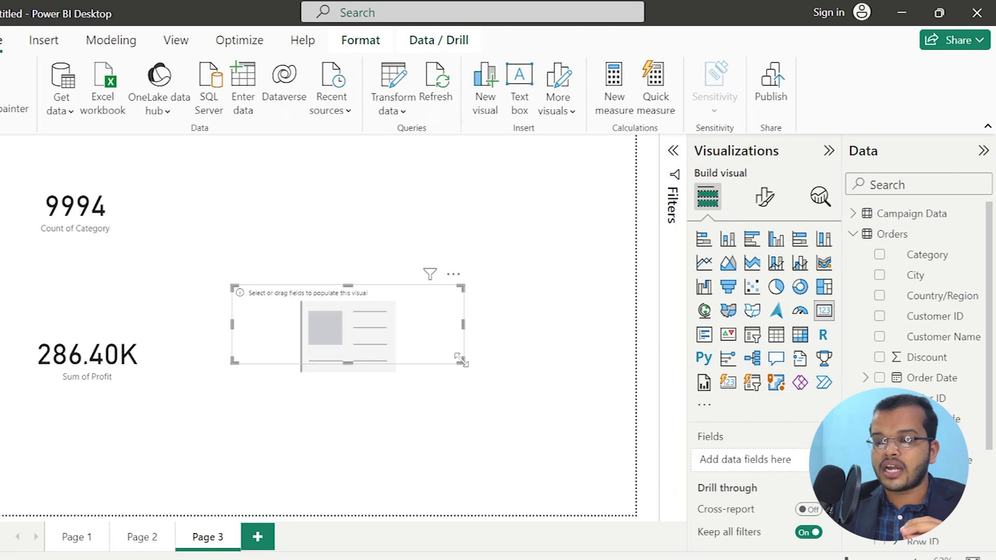
left_click_drag(449, 400, 445, 396)
scroll(918, 337, "down", 3)
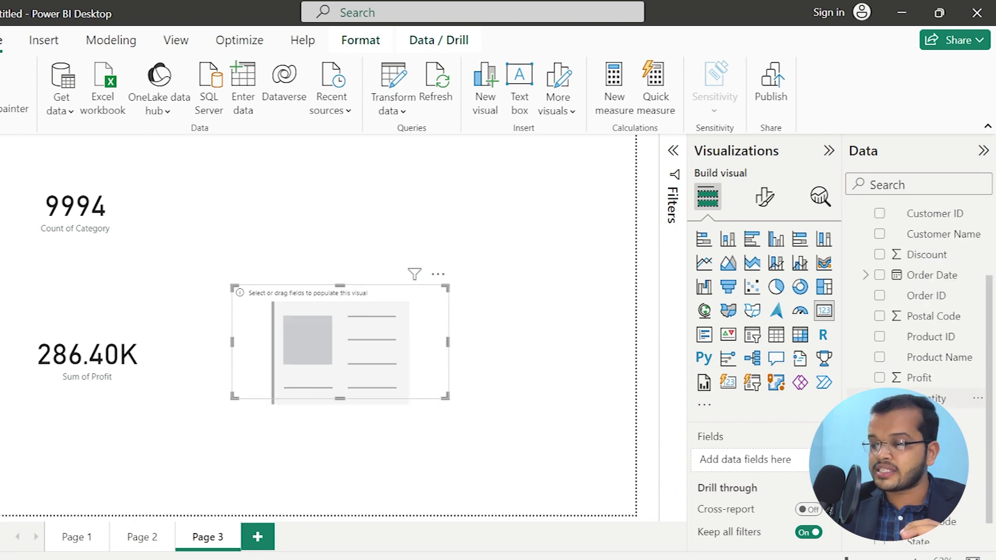
left_click_drag(917, 459, 404, 371)
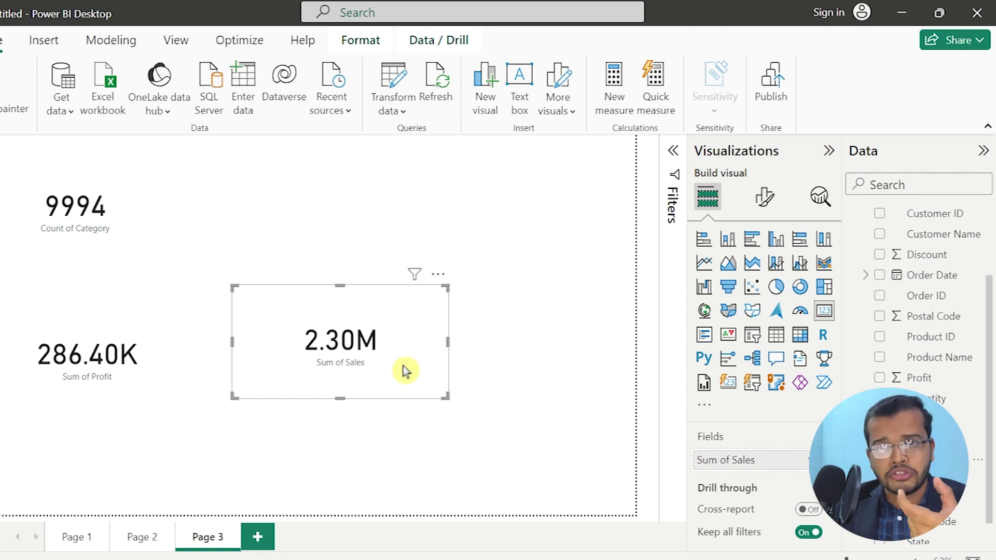
- Set the display units of the Sales card's callout value to Thousands
left_click(764, 197)
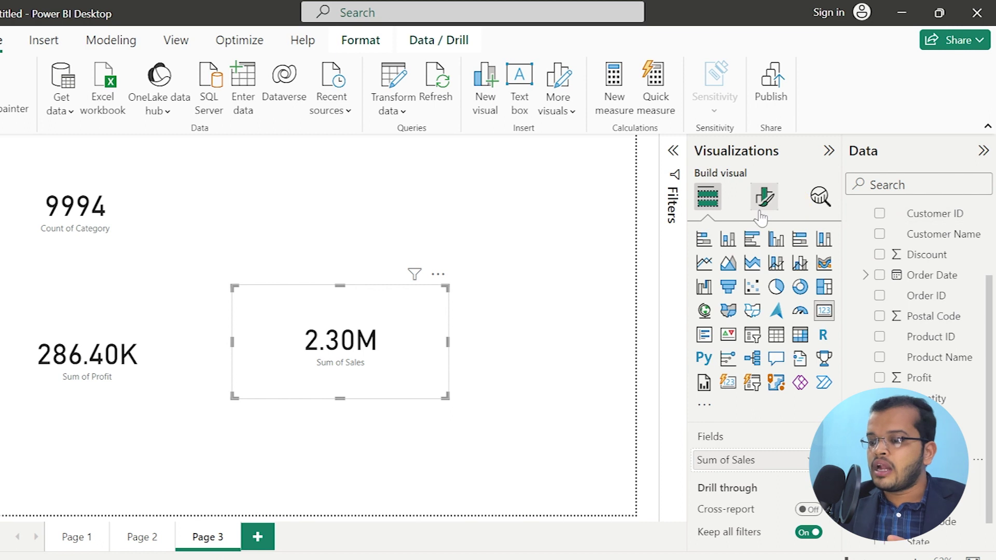
left_click(736, 315)
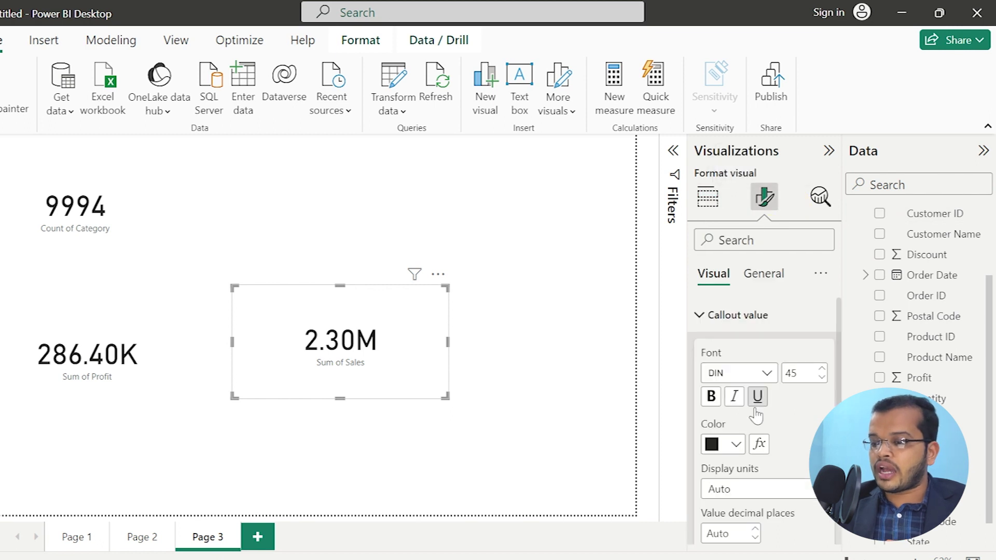
left_click(763, 489)
left_click(754, 407)
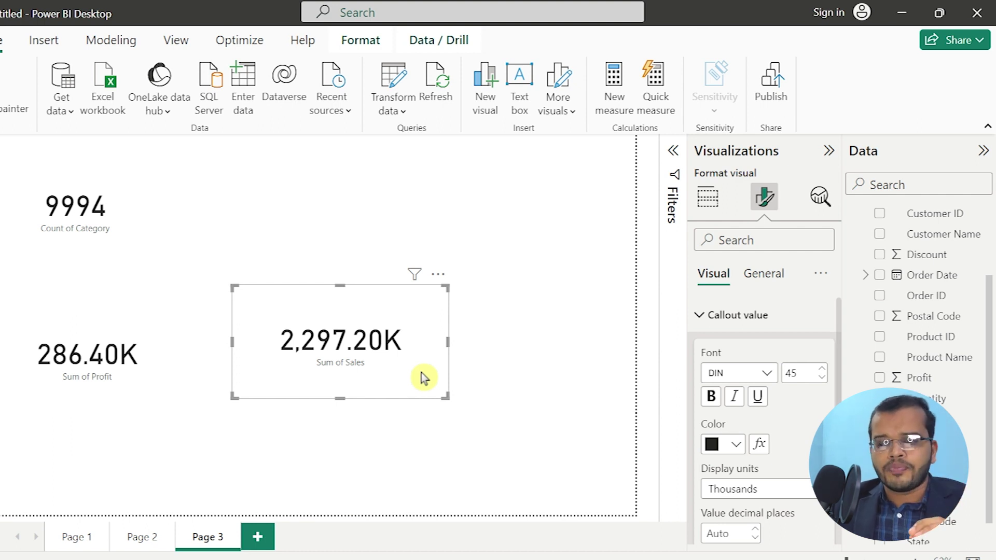
- Summarize the Sales card's field by Average and after that by Minimum
left_click(708, 197)
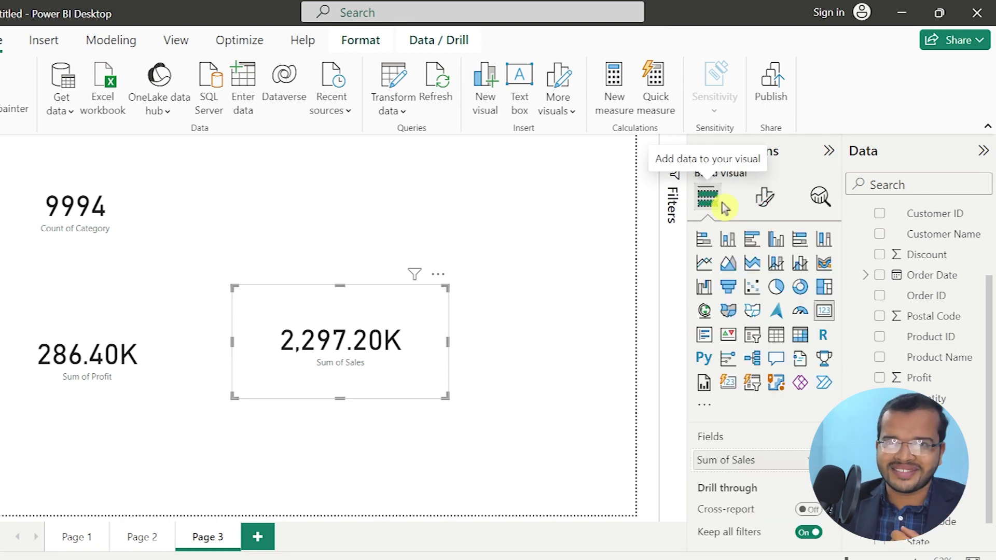
left_click(809, 461)
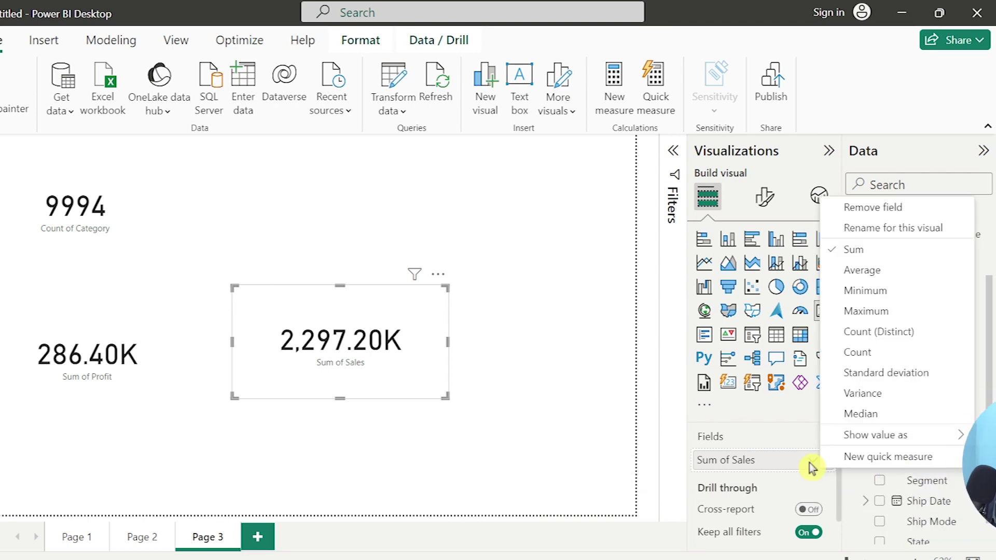
left_click(847, 270)
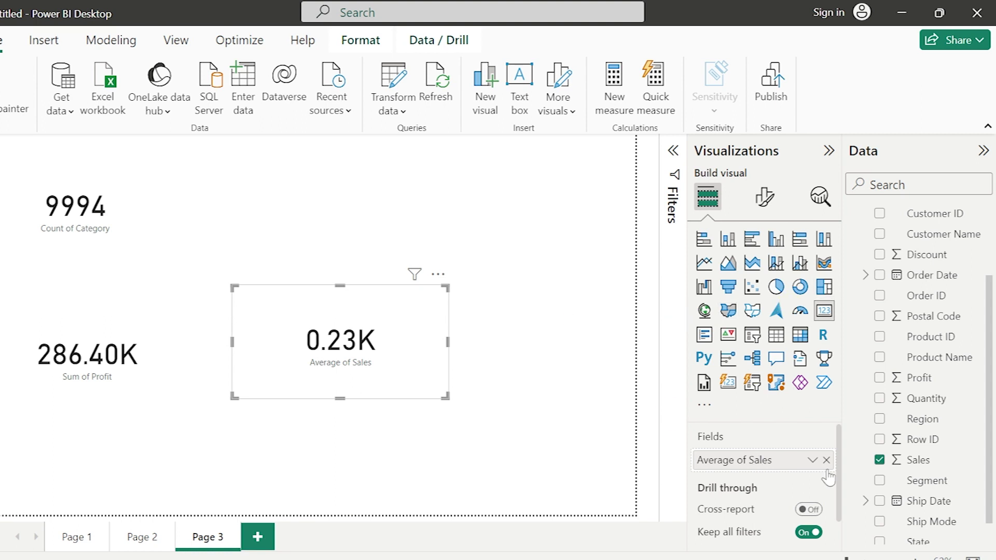
left_click(810, 461)
left_click(850, 290)
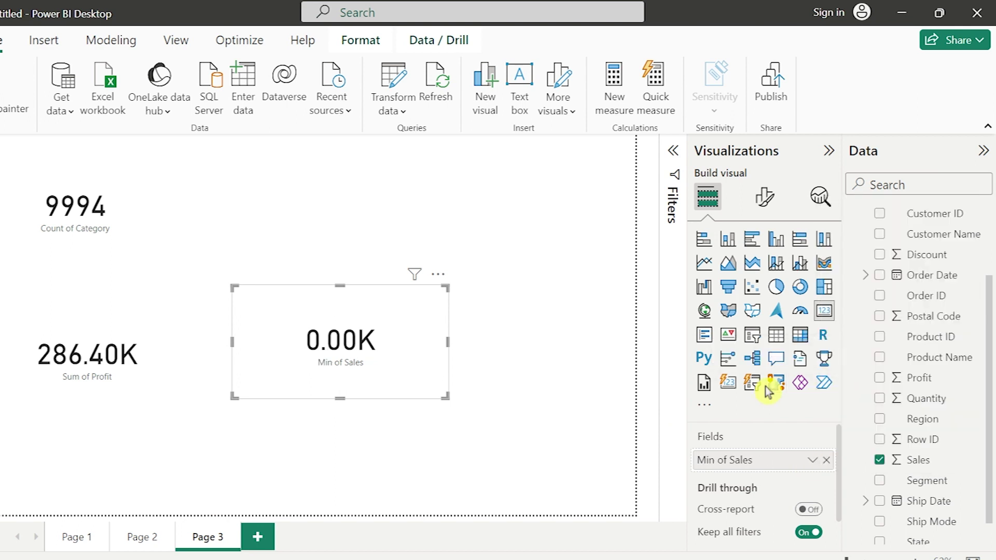
- Summarize the Sales card's field by Maximum and deselect the card
left_click(812, 460)
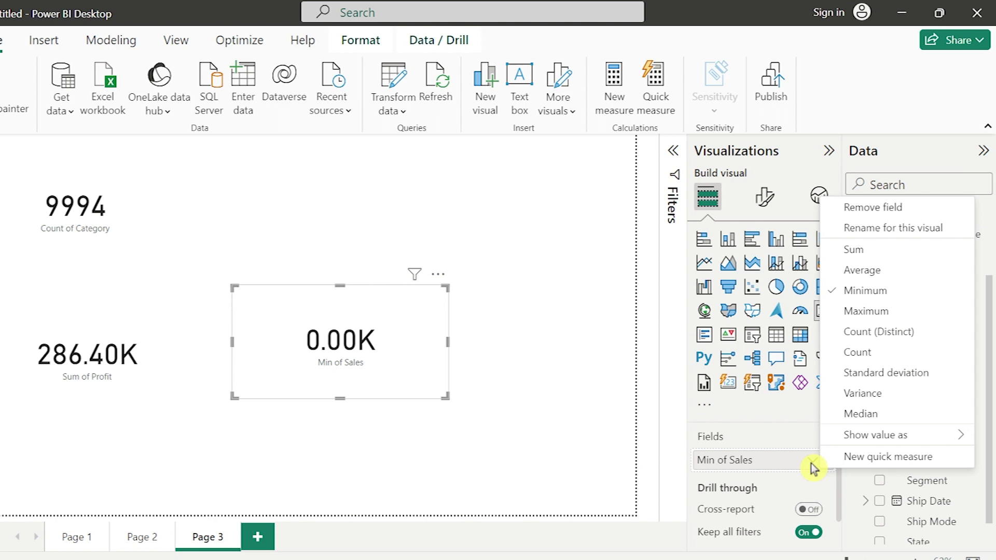
left_click(865, 311)
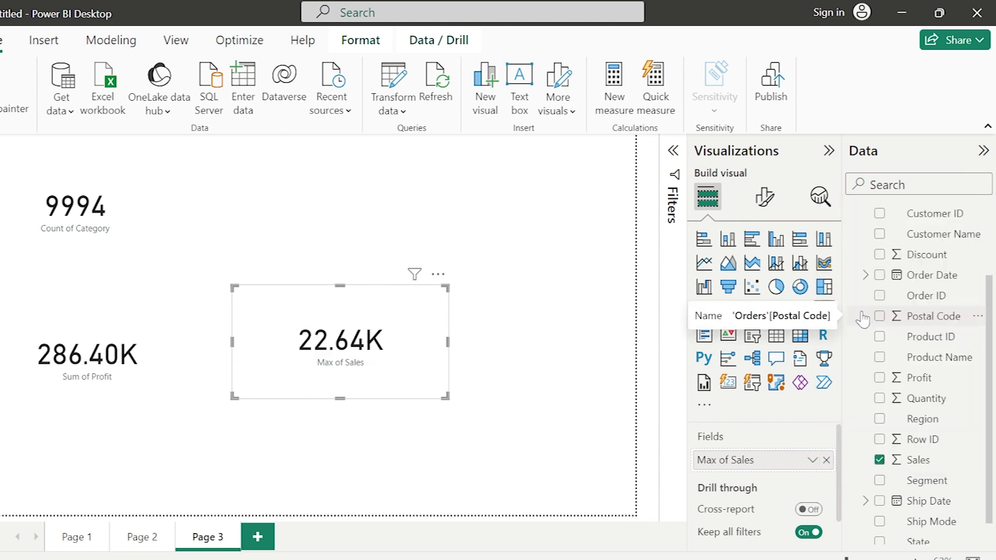
left_click(483, 348)
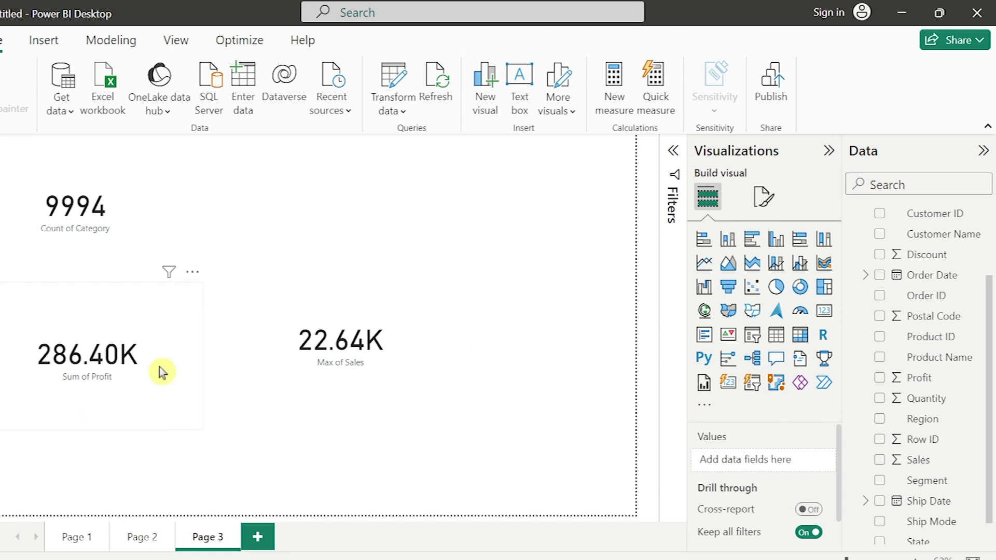
- Summarize the Profit card's field by Average
left_click(175, 373)
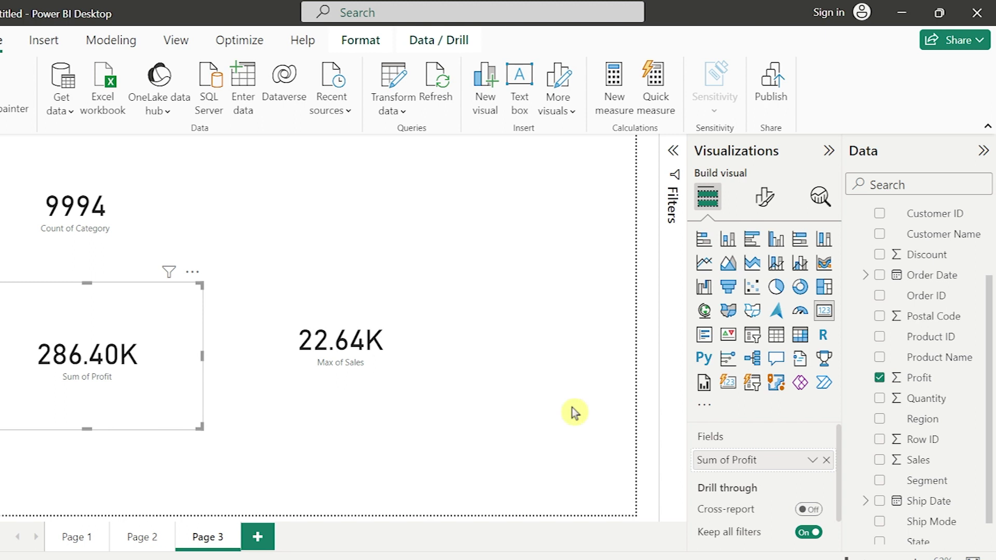
left_click(813, 461)
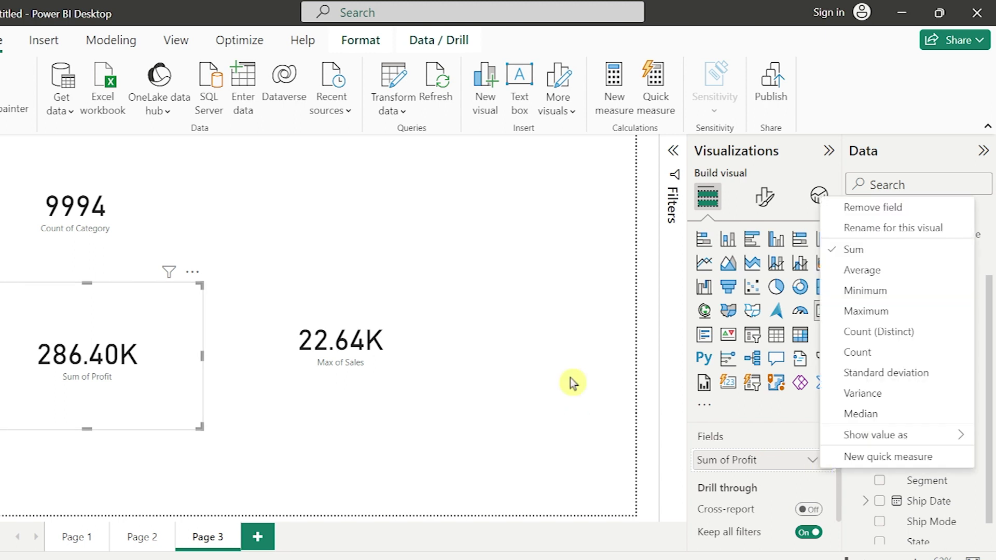
left_click(847, 270)
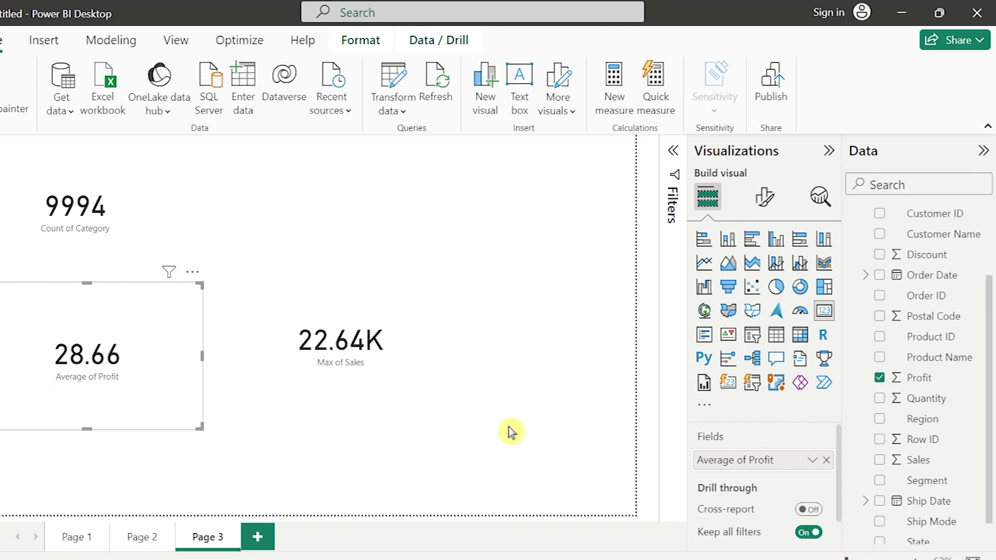
- Summarize the Profit card's field by Minimum and after that by Maximum
left_click(810, 461)
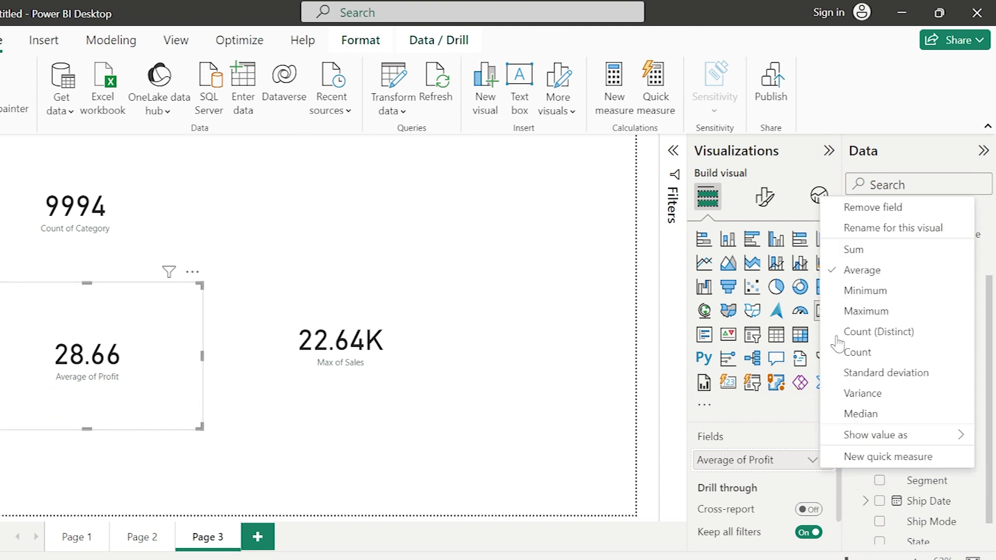
left_click(859, 293)
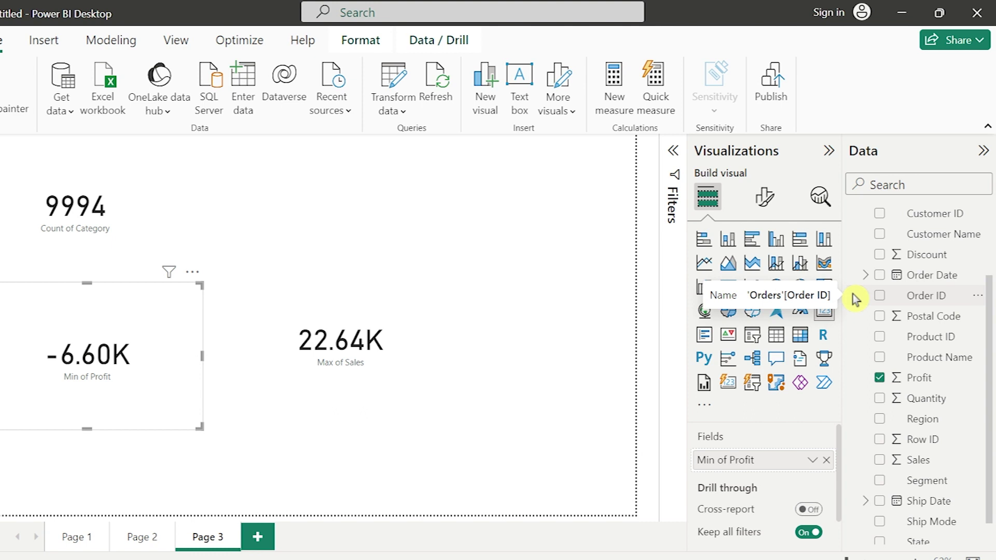
left_click(812, 460)
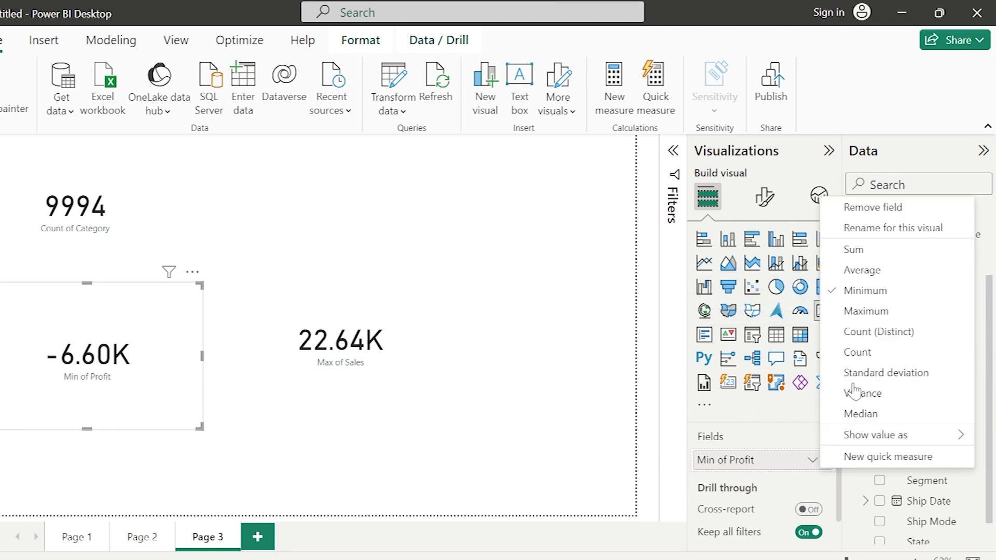
left_click(864, 312)
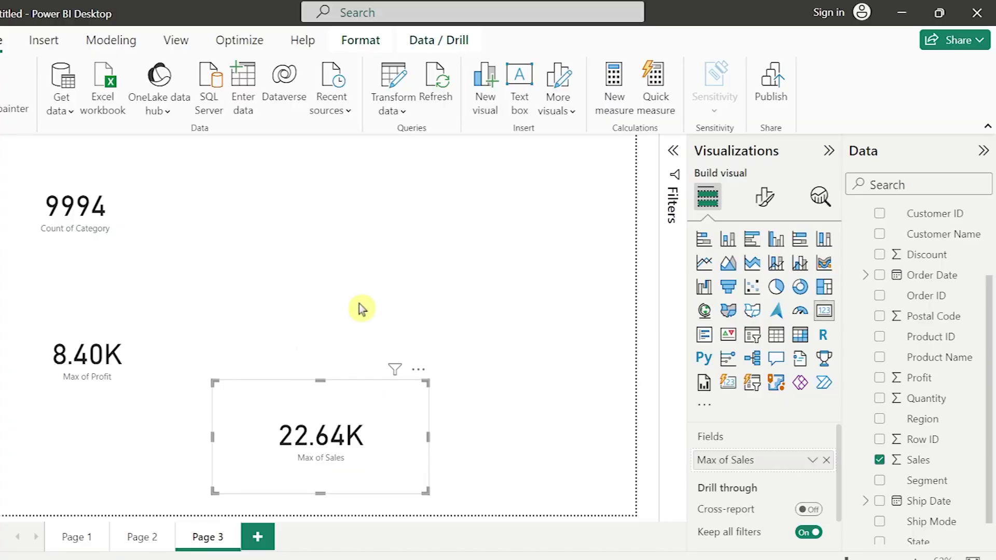
- Add a card showing Customer Name in the empty area above the Sales card and summarize its field by Last
left_click(359, 304)
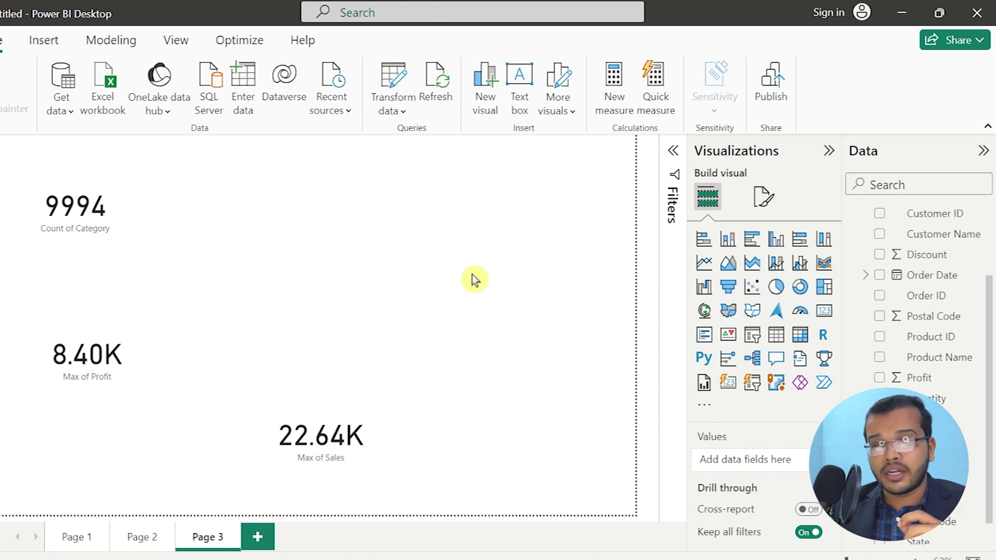
left_click(825, 312)
left_click_drag(500, 243, 505, 290)
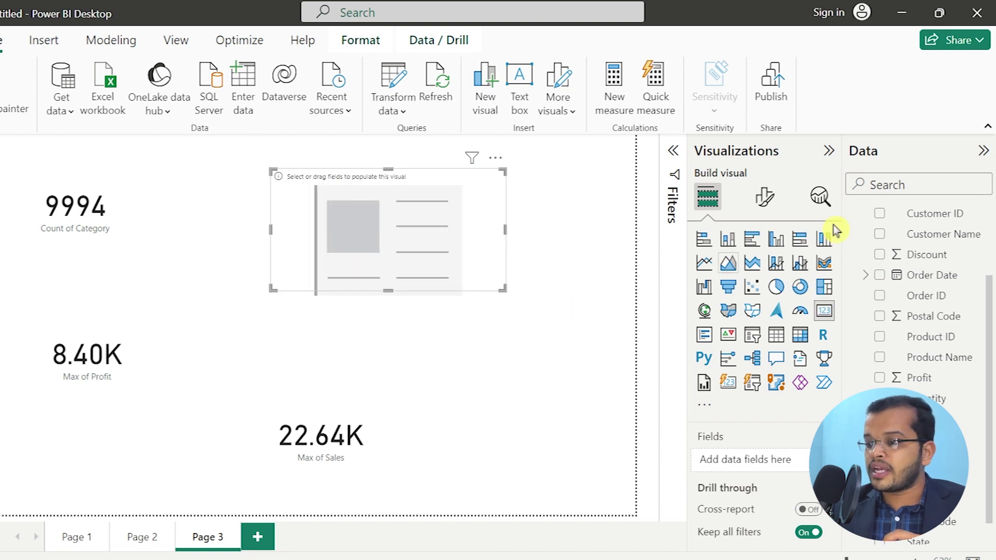
left_click_drag(936, 236, 447, 236)
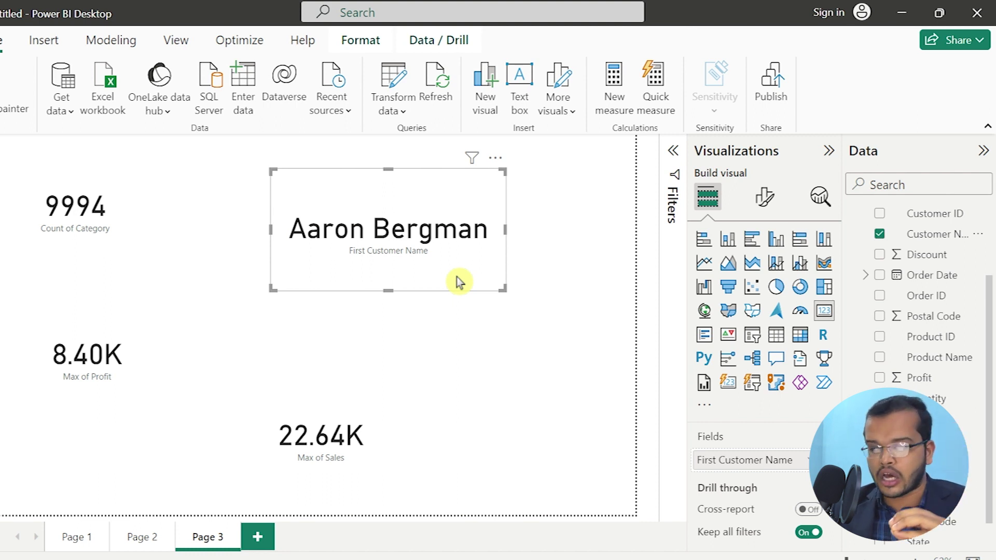
left_click(812, 461)
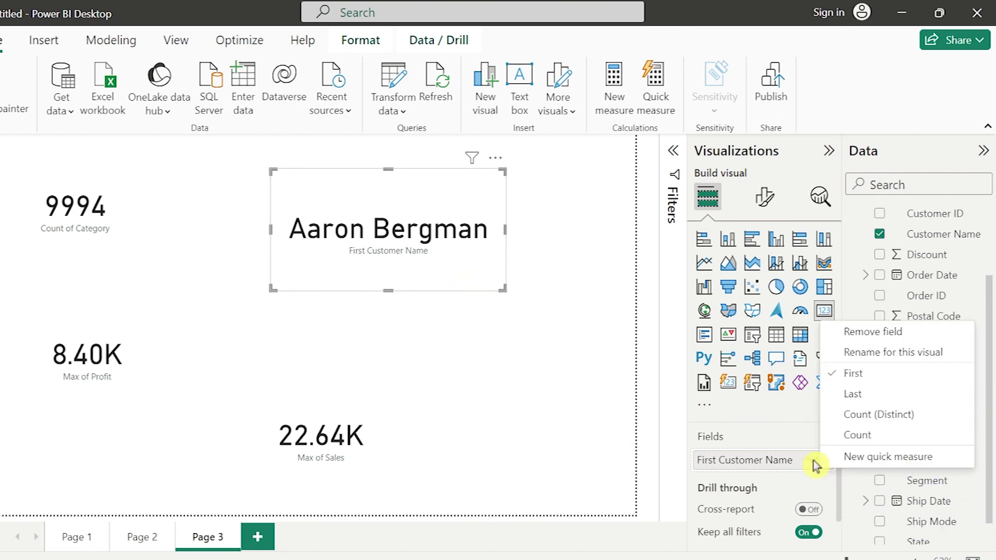
left_click(853, 394)
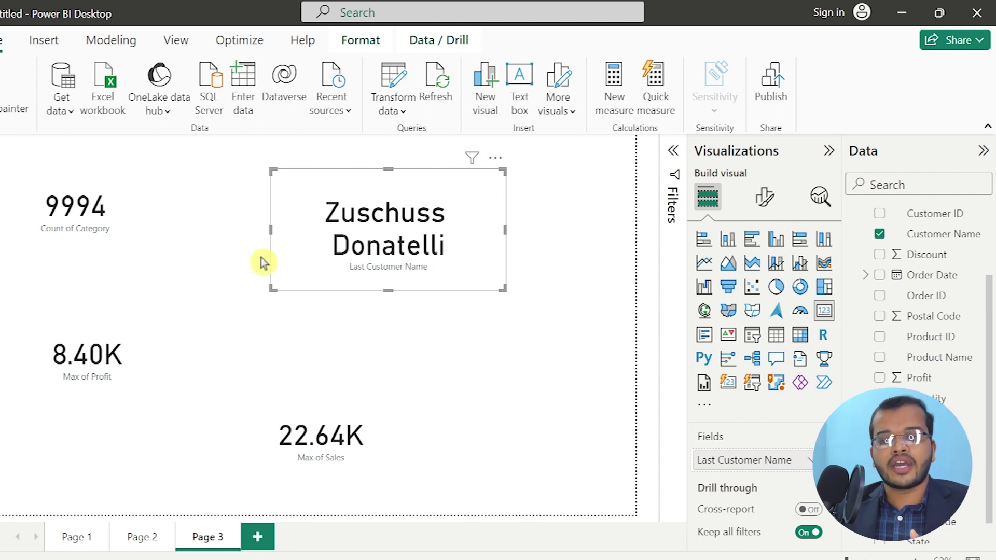
- Examine the distinct values of the Category column in the Orders table's data and return to the report
left_click(154, 248)
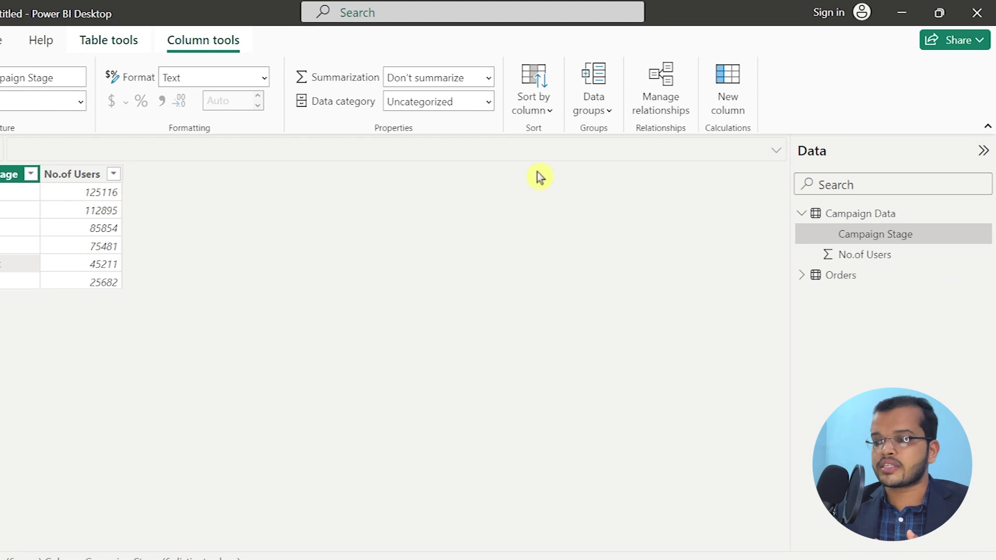
left_click(845, 276)
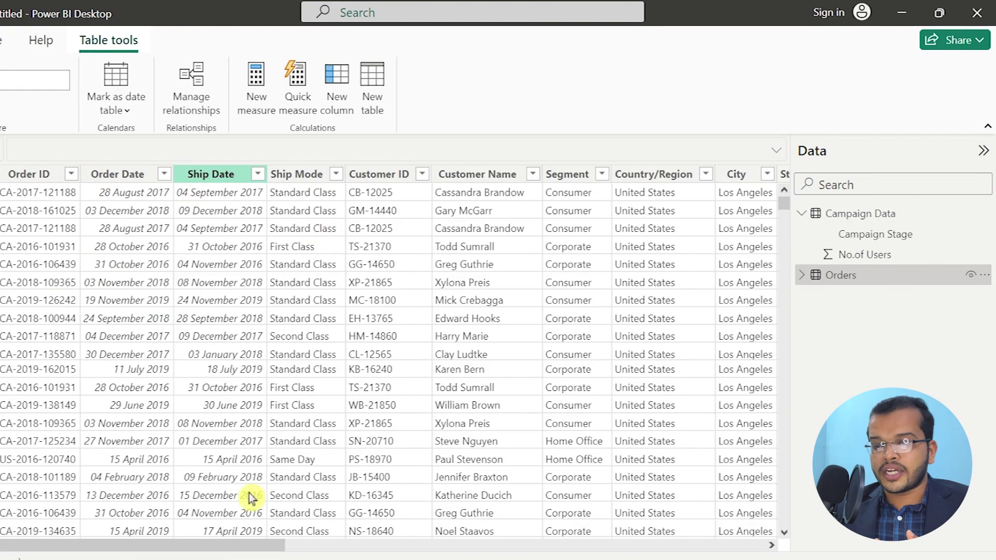
left_click_drag(251, 544, 417, 551)
left_click_drag(417, 551, 444, 549)
scroll(507, 414, "right", 2)
left_click(589, 176)
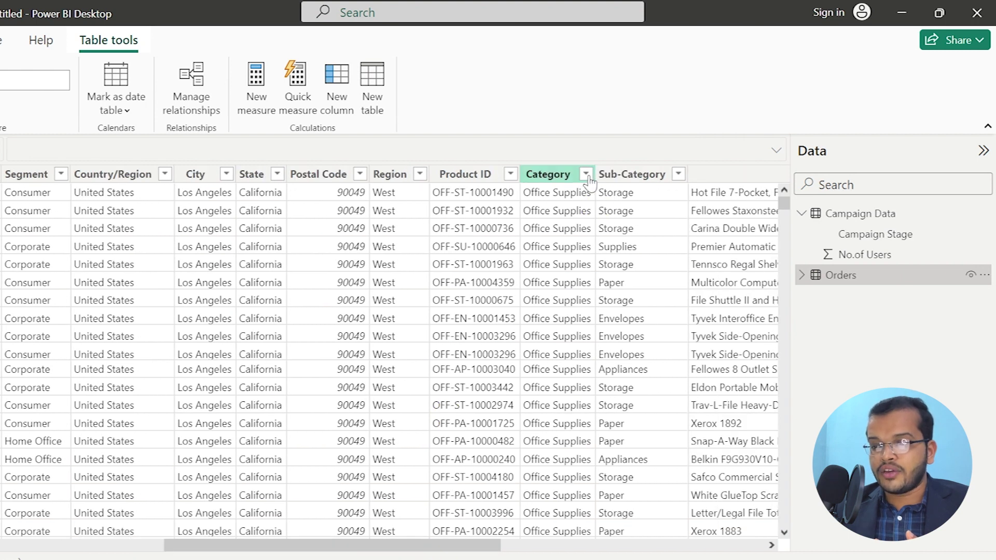
left_click(586, 175)
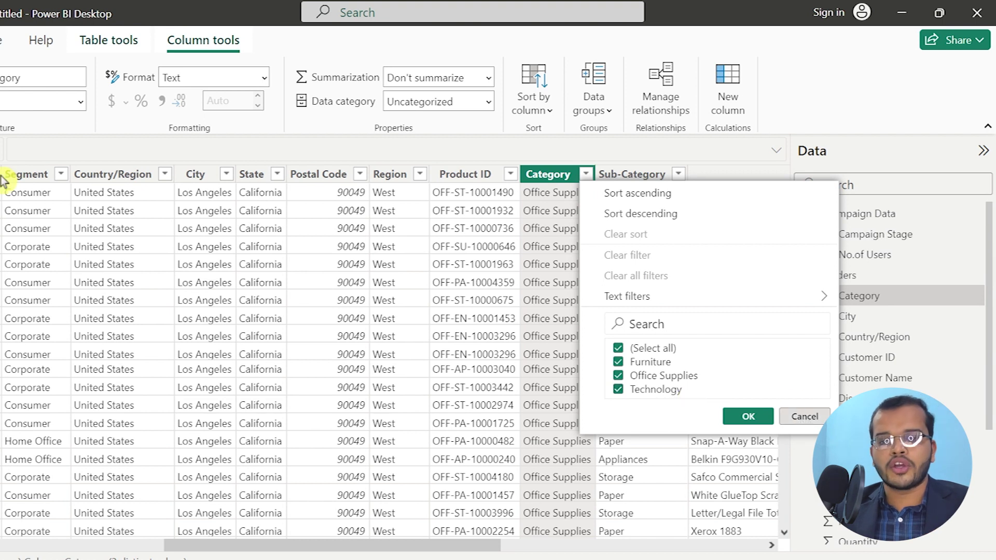
key("Escape")
left_click(2, 155)
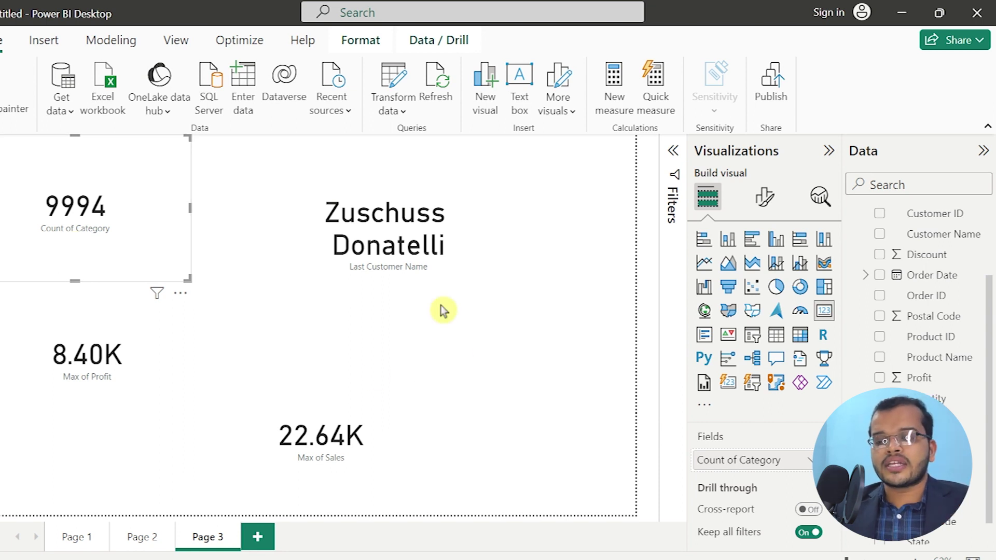
- Summarize the Customer Name card's field by Count and after that by Count (Distinct)
left_click(497, 279)
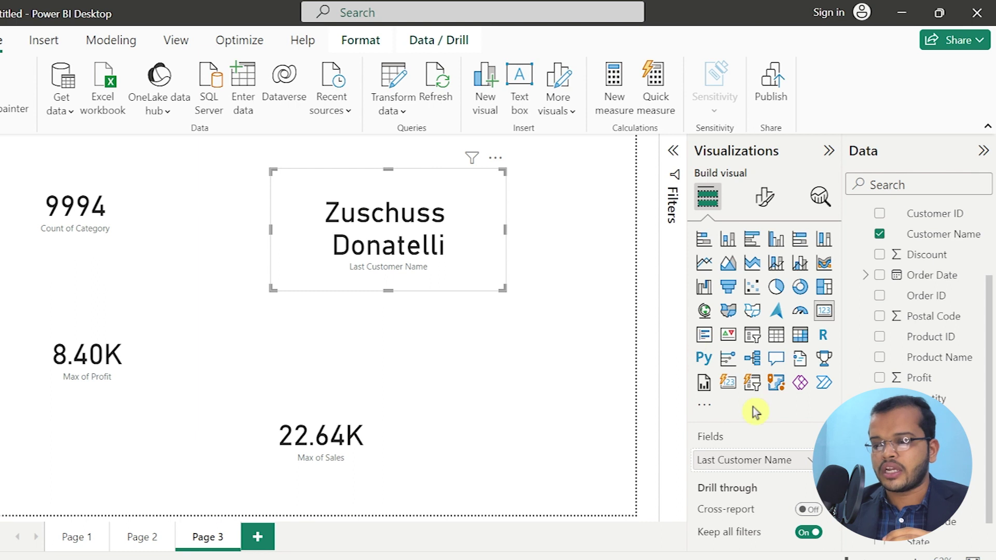
left_click(812, 460)
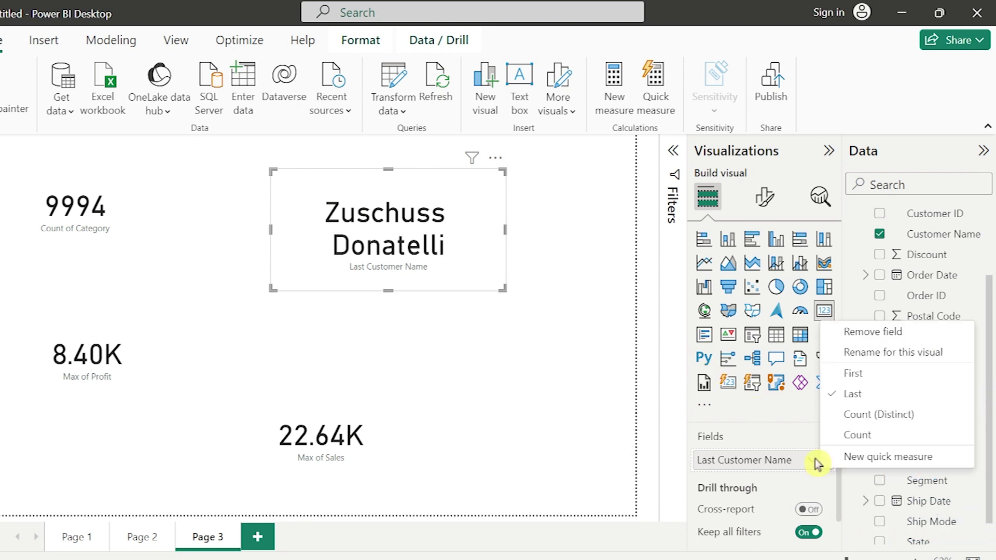
left_click(845, 435)
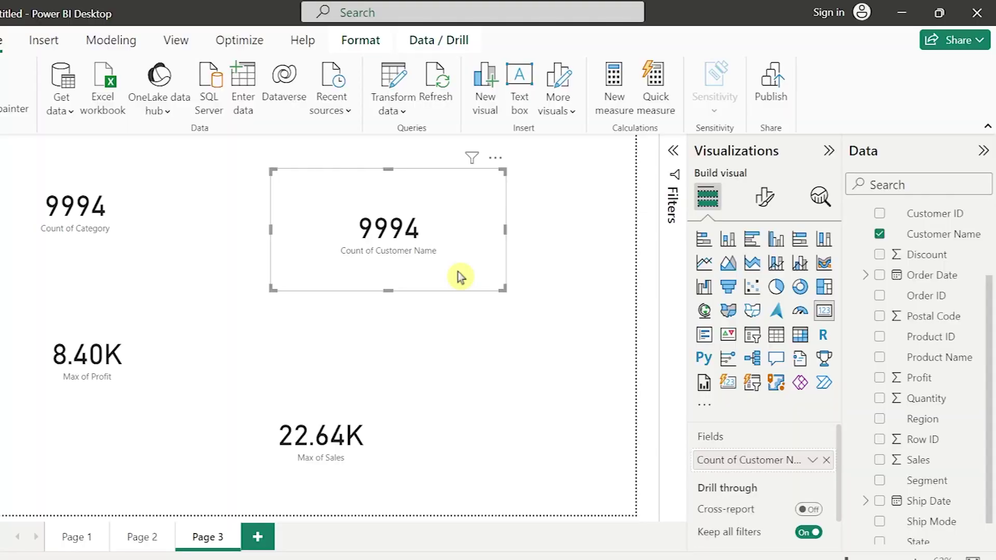
left_click(812, 461)
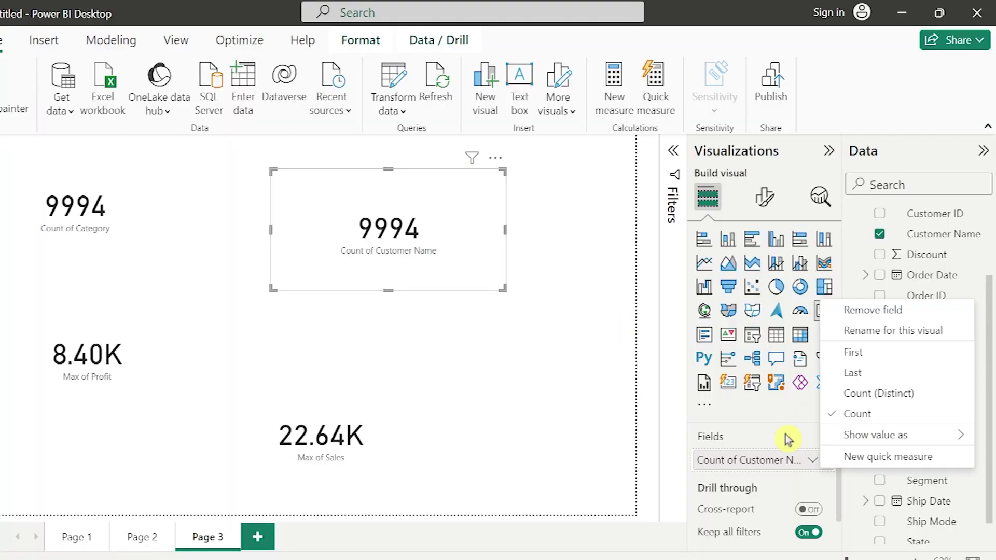
left_click(866, 398)
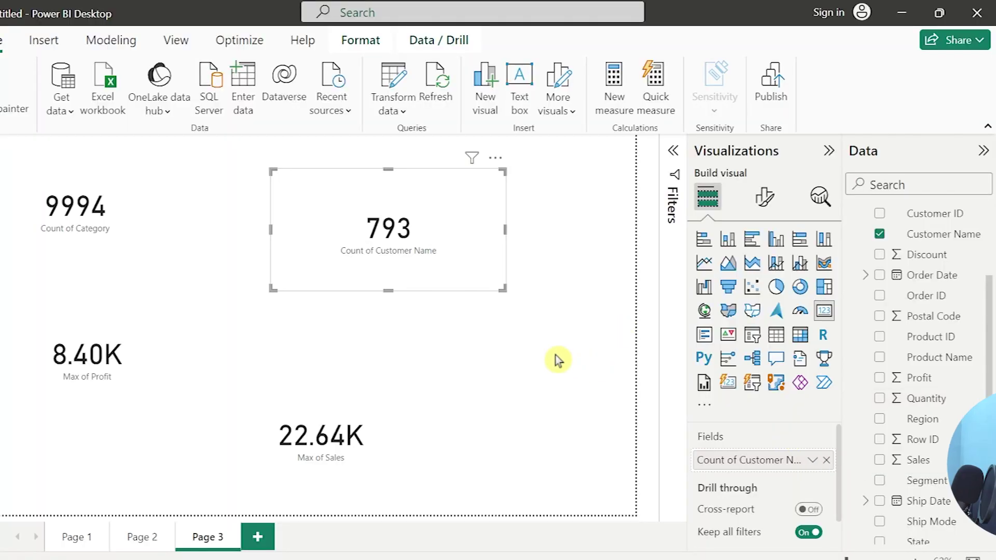
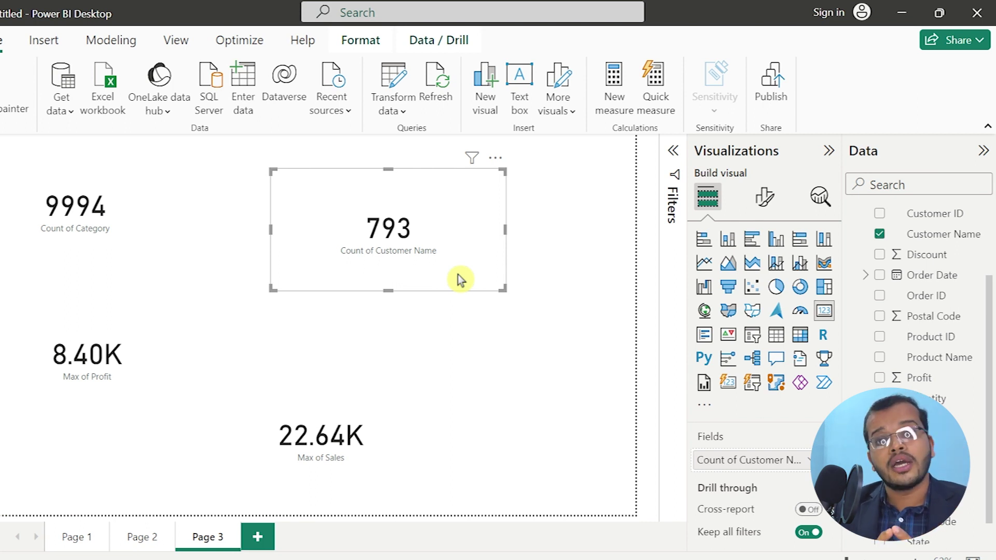
- Add a new report page and return to Page 3
left_click(269, 539)
left_click(199, 538)
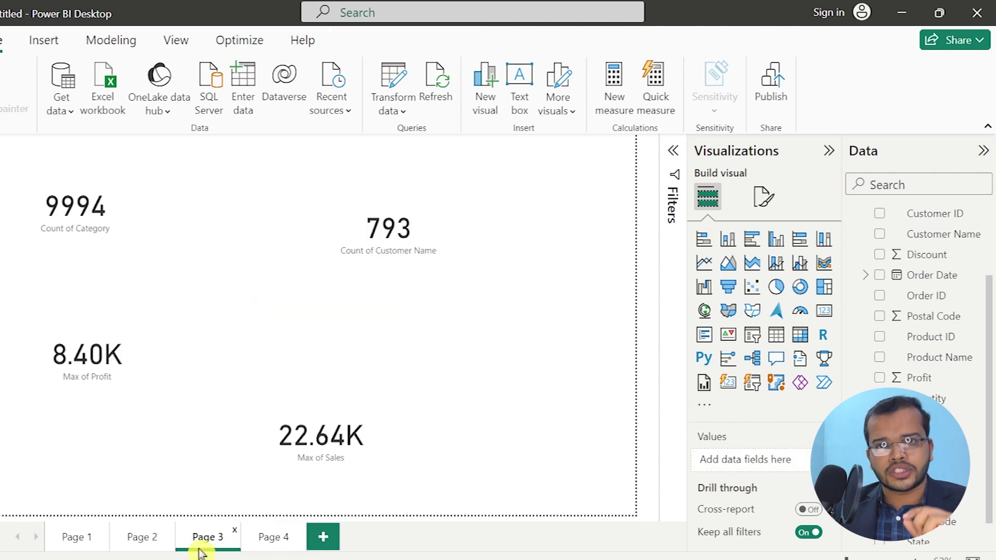
- Summarize the Sales card's field by Sum
left_click(394, 445)
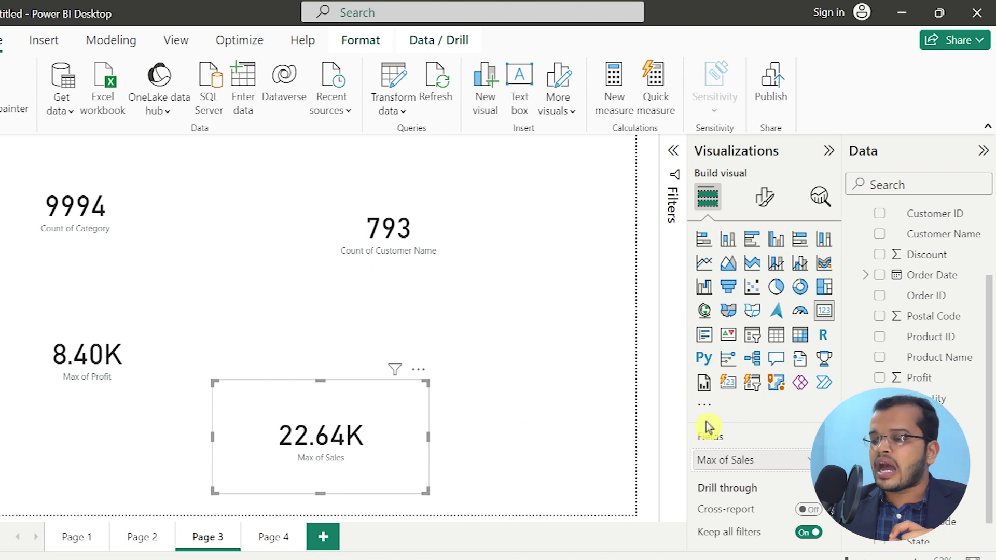
left_click(809, 460)
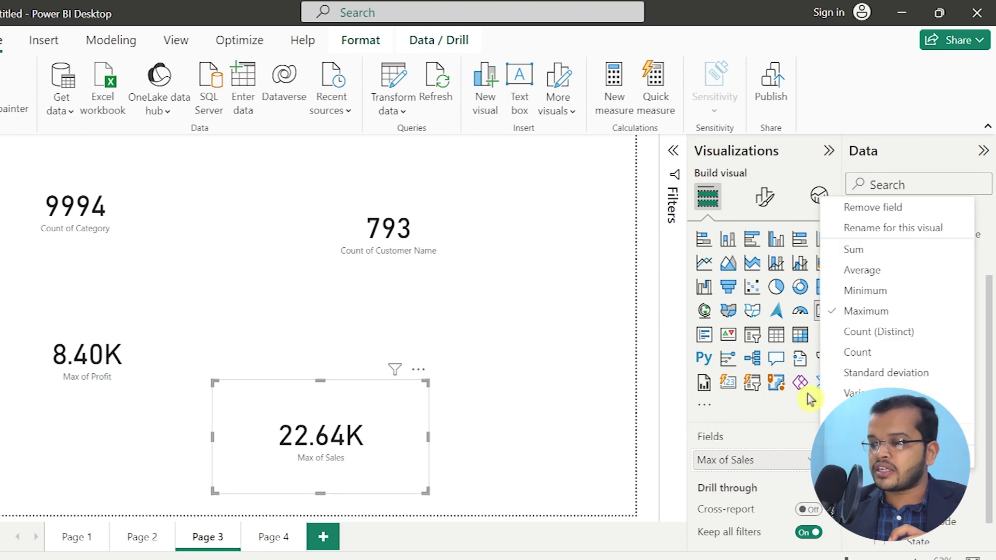
left_click(833, 253)
- Move the Sales card up beneath the Customer Name card and replace its Sales field with Profit
left_click_drag(395, 461, 451, 381)
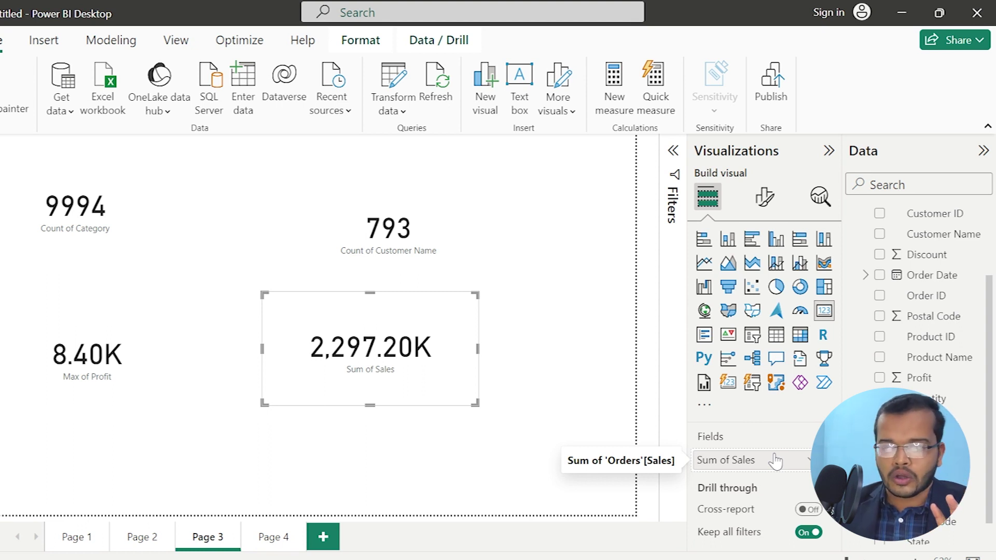
left_click_drag(894, 377, 744, 463)
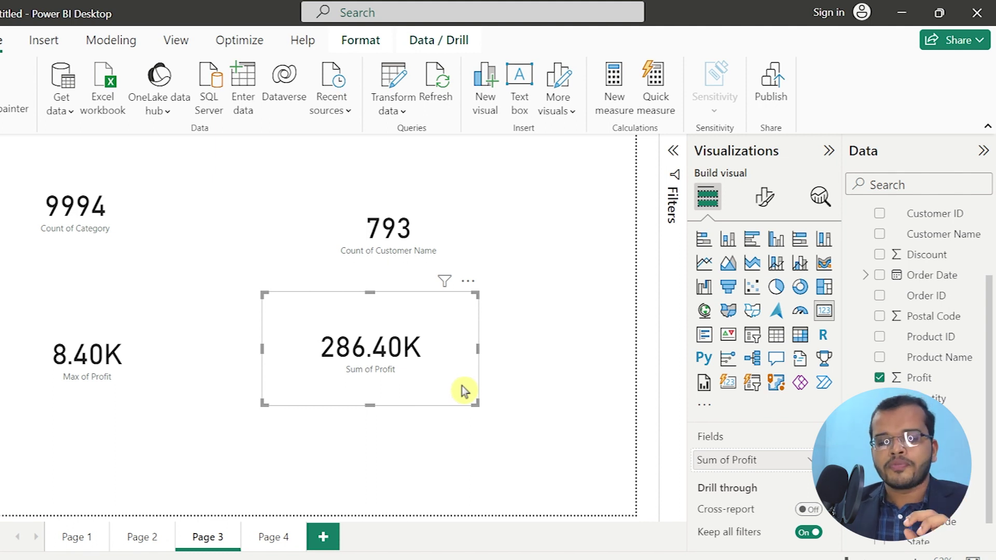
- Insert a multi-row card on Page 4 and enlarge it to fill most of the canvas
left_click(277, 538)
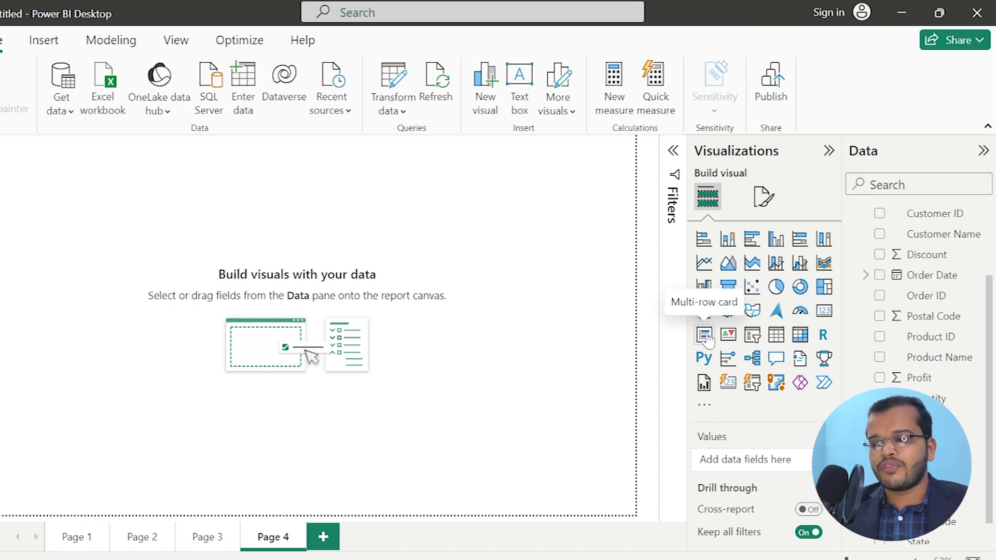
left_click(201, 540)
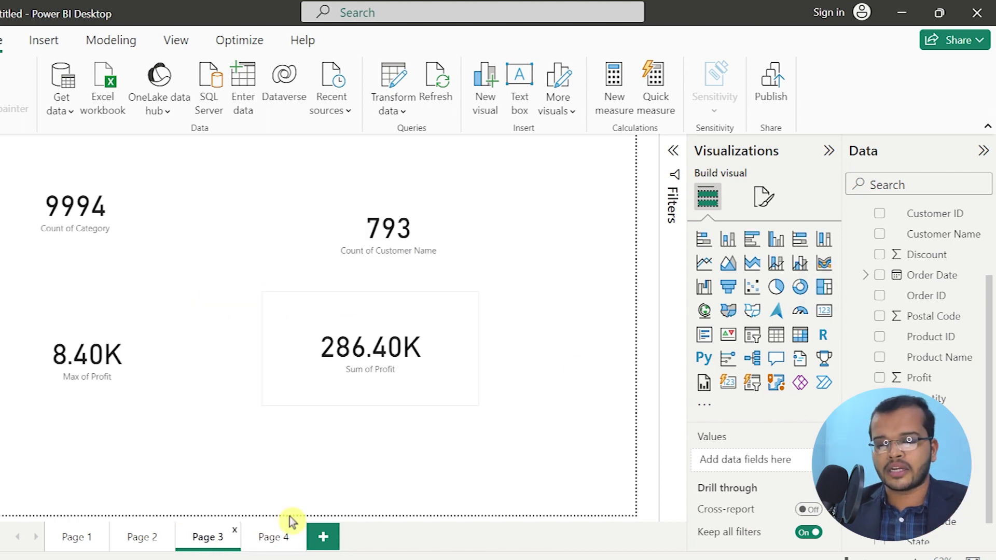
left_click(280, 539)
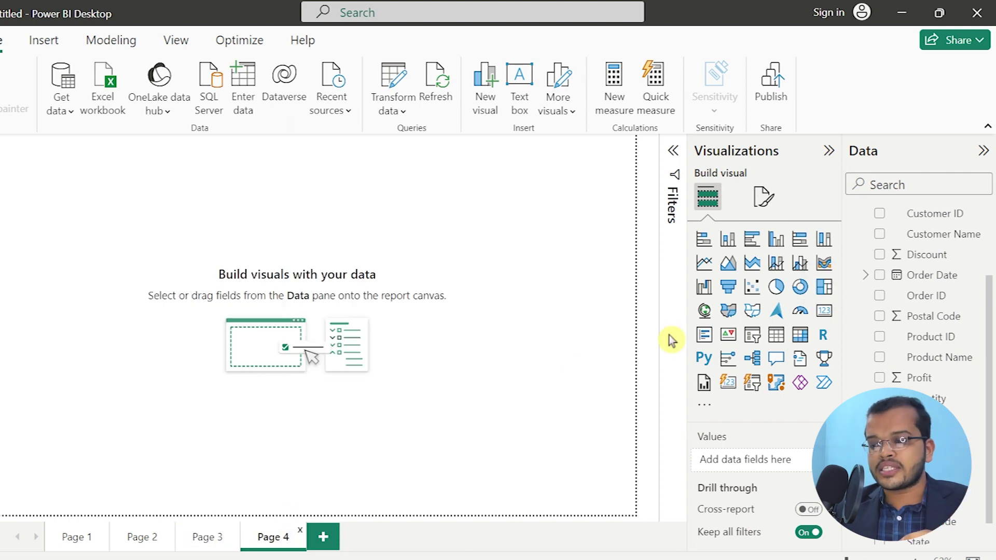
left_click(703, 336)
left_click_drag(158, 280, 626, 503)
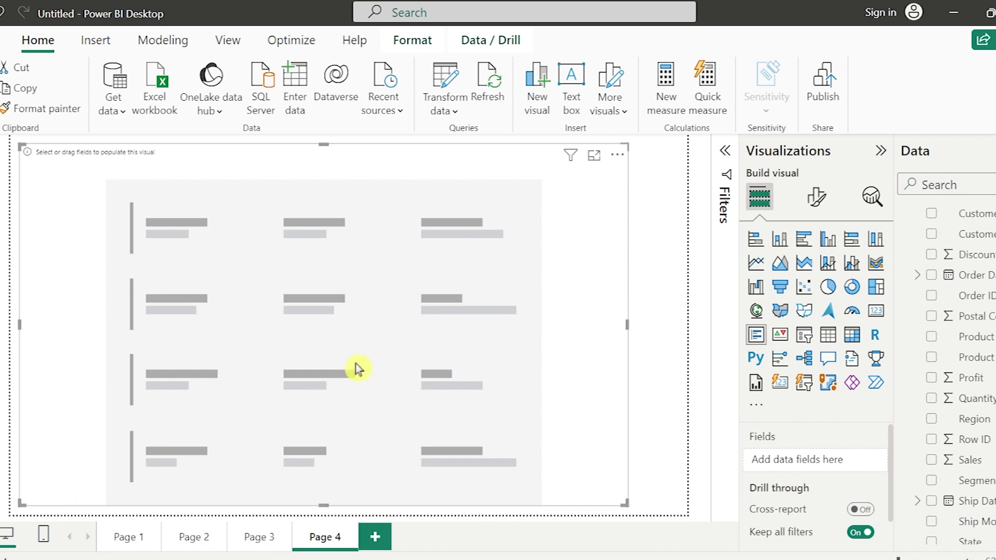
- Add the Category and Customer Name fields from the Orders table to the multi-row card
scroll(959, 311, "up", 2)
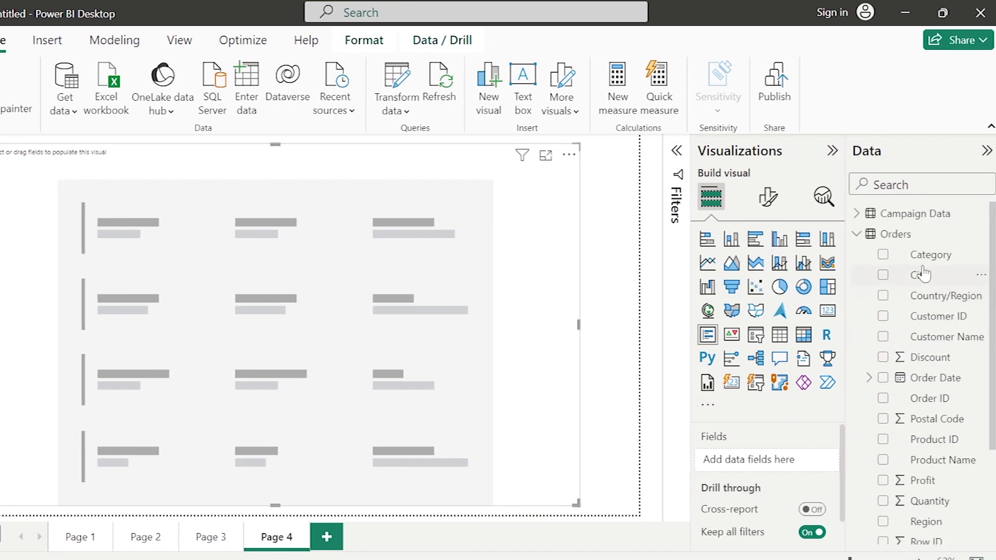
left_click_drag(921, 264, 776, 469)
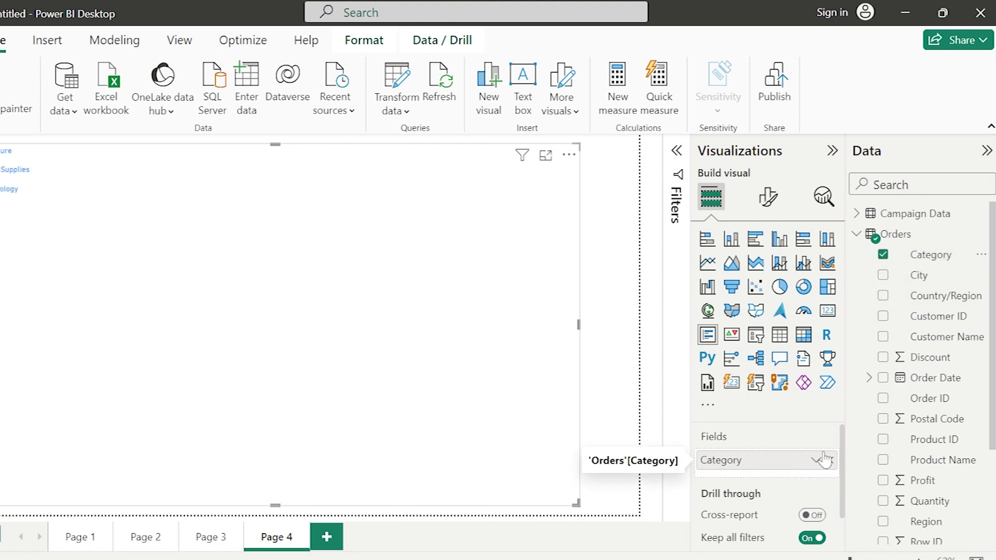
left_click_drag(949, 344, 800, 485)
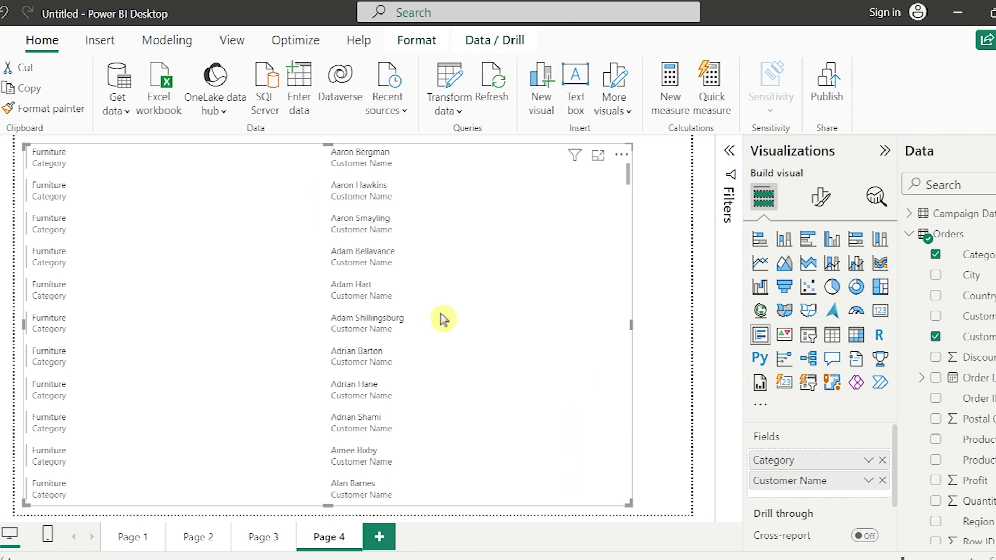
- Add the Sales and Profit fields below Customer Name in the multi-row card and deselect the visual
scroll(887, 474, "down", 1)
scroll(980, 477, "down", 2)
left_click_drag(970, 459, 827, 479)
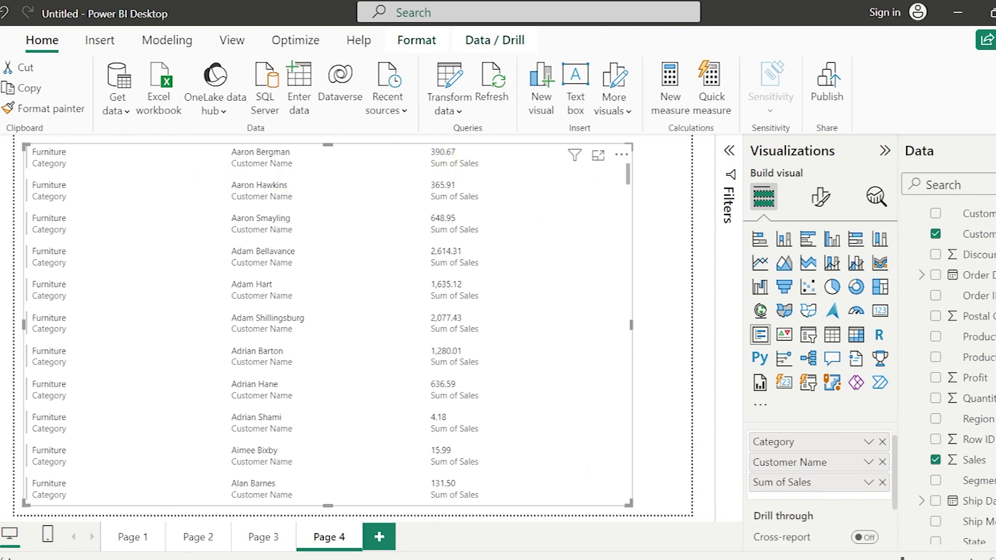
left_click_drag(979, 377, 850, 495)
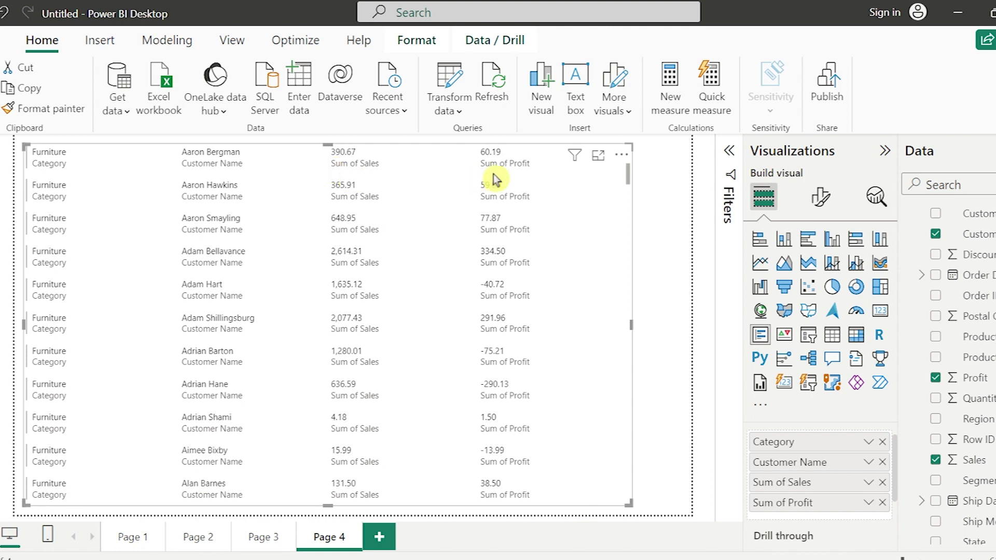
left_click(674, 240)
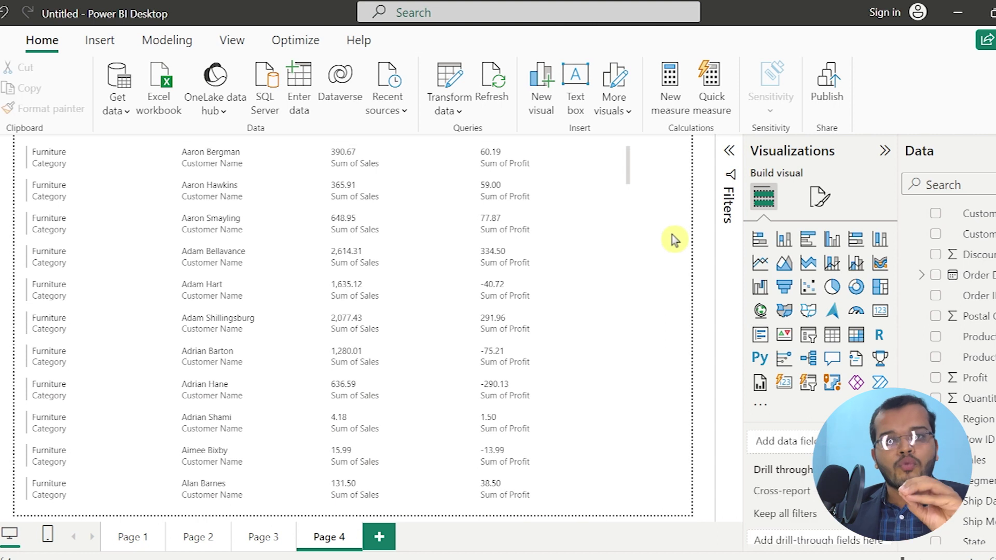